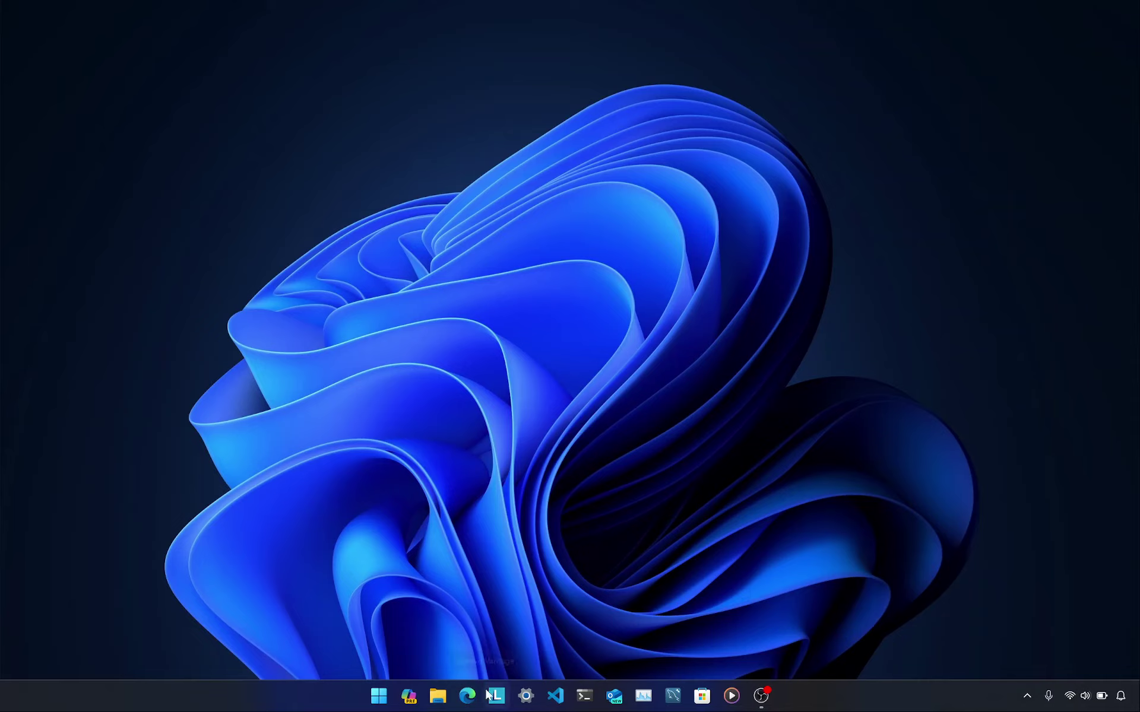
Step: View the Windows Update page in Settings, then minimize the window
click(527, 696)
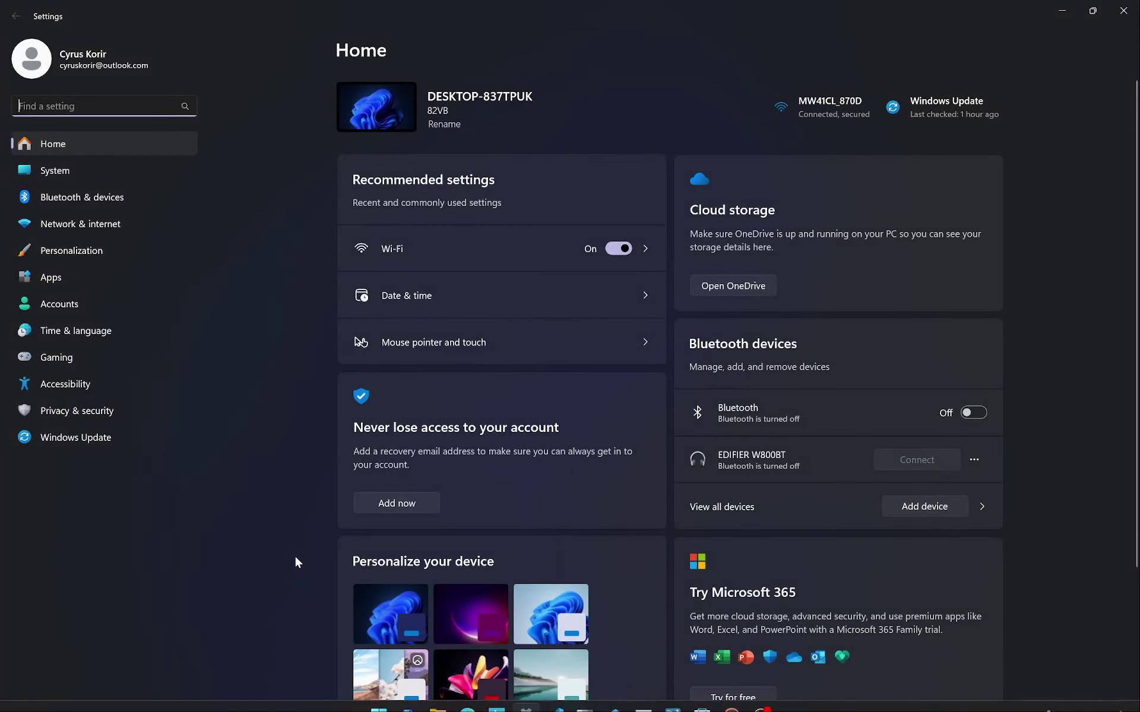
click(118, 447)
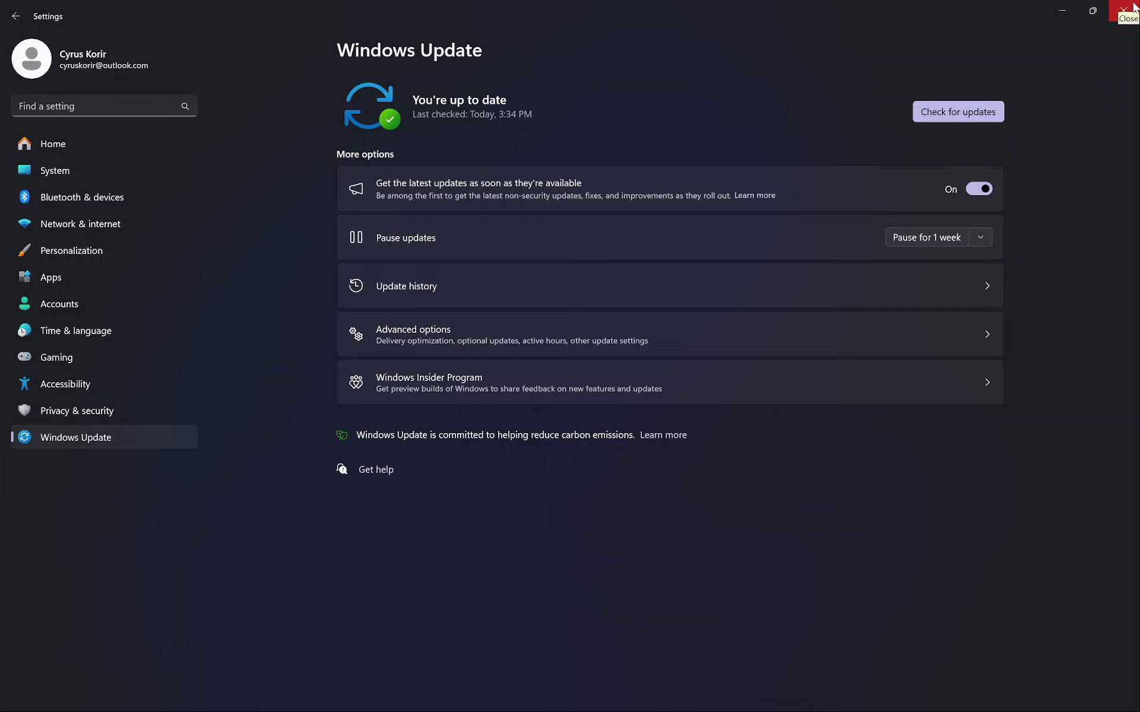
click(1063, 10)
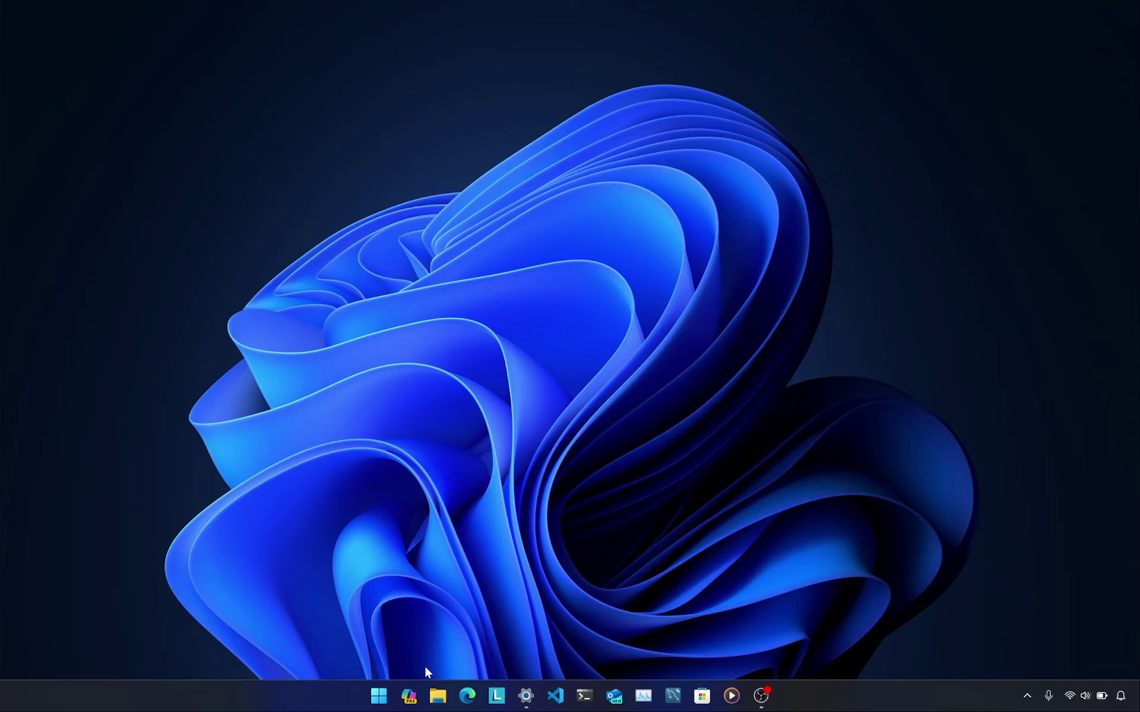
Step: Ask Copilot to "turn on light mode", accept turning off dark mode, and check the Settings window's appearance
click(409, 696)
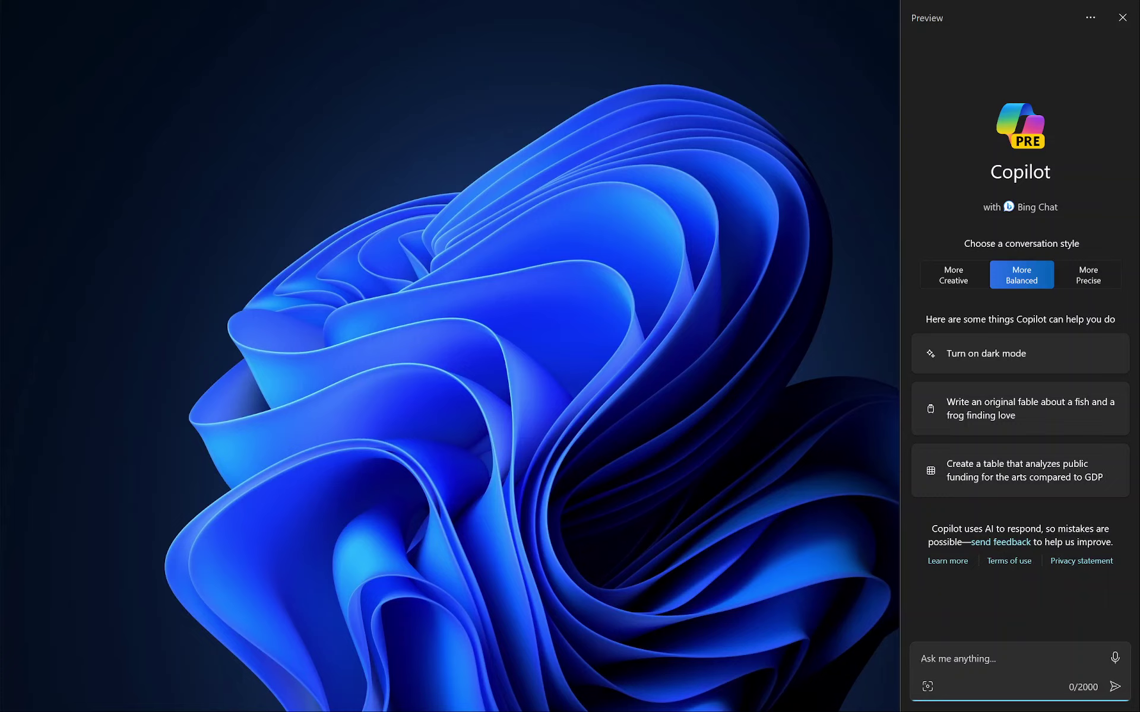
text(dra)
key(BackSpace)
key(BackSpace)
key(BackSpace)
text(turn on light)
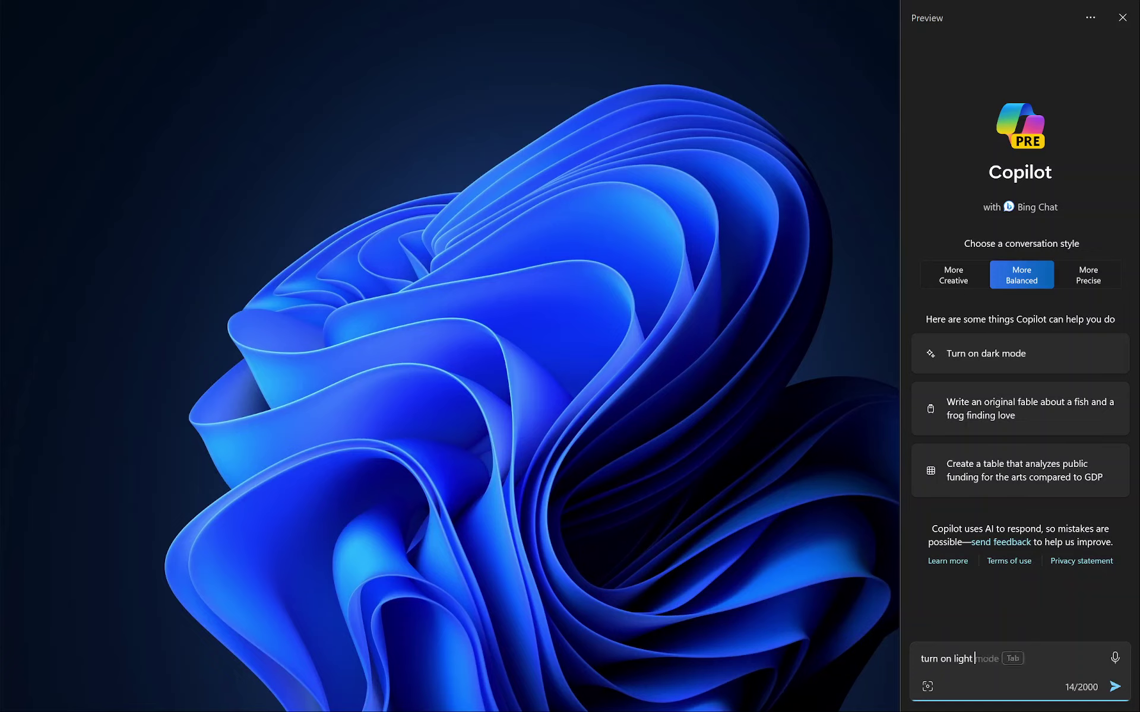
key(Tab)
key(Return)
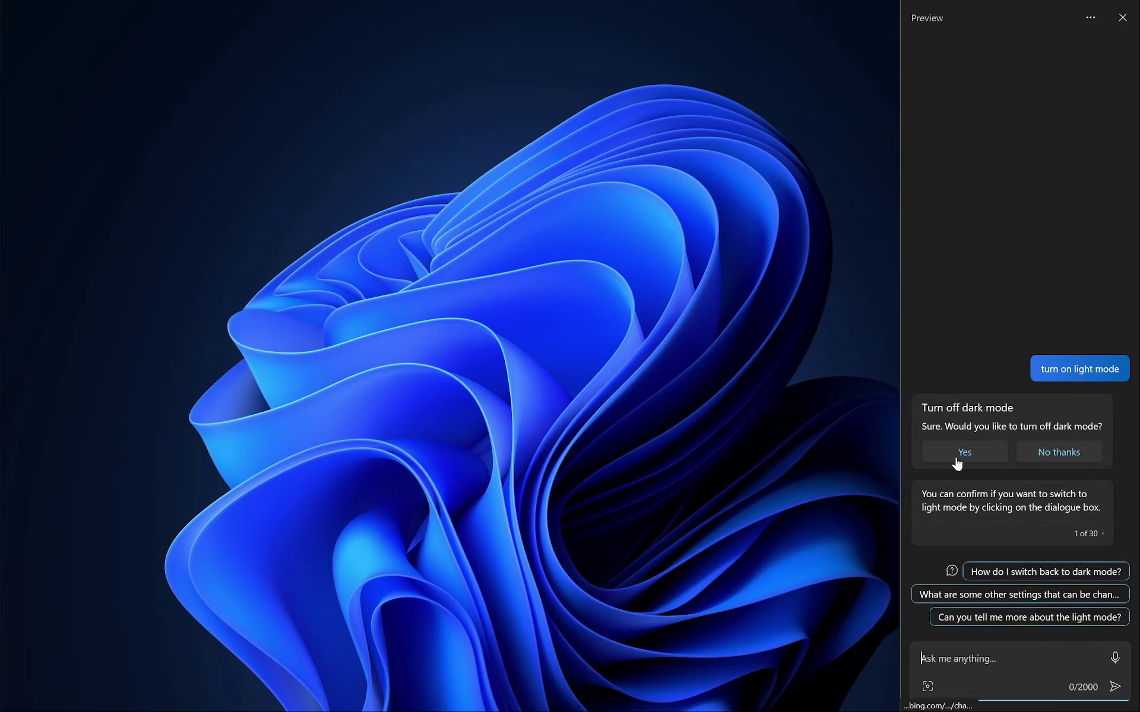
click(955, 460)
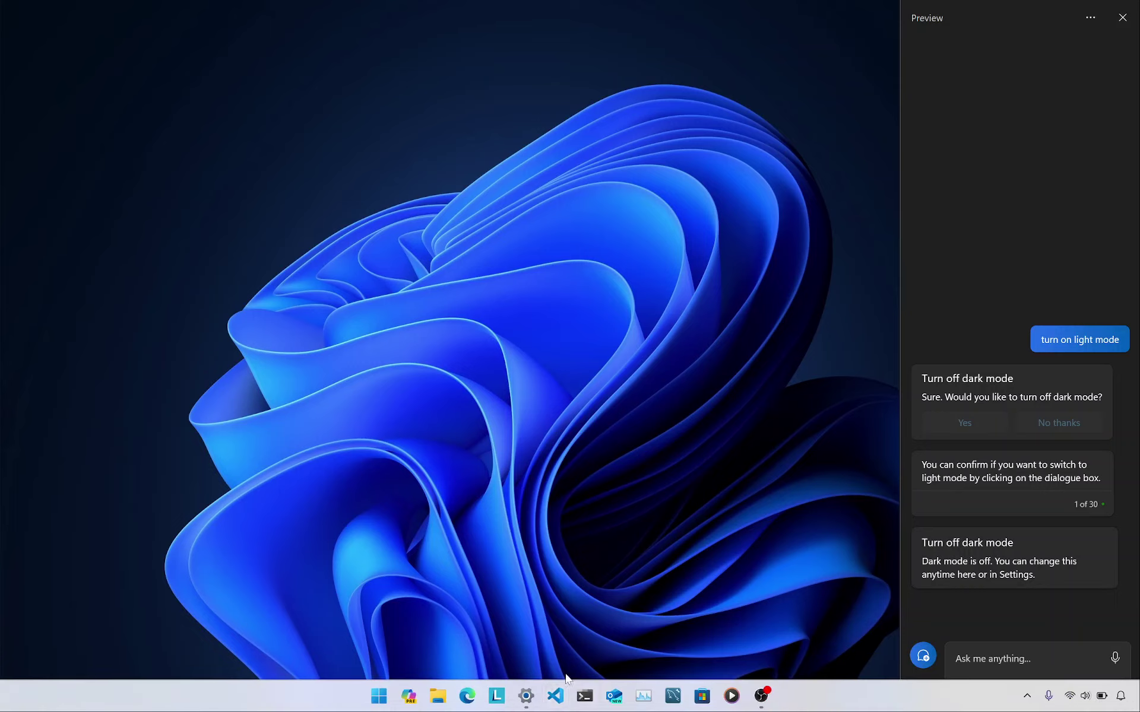
click(523, 700)
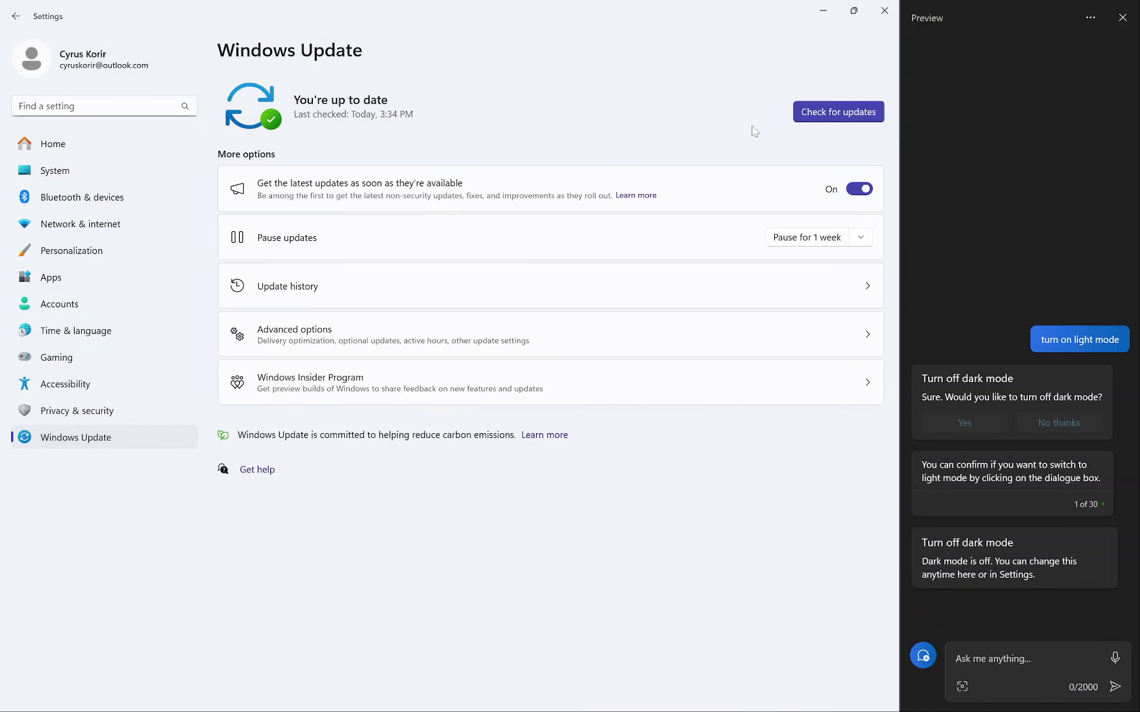
click(824, 12)
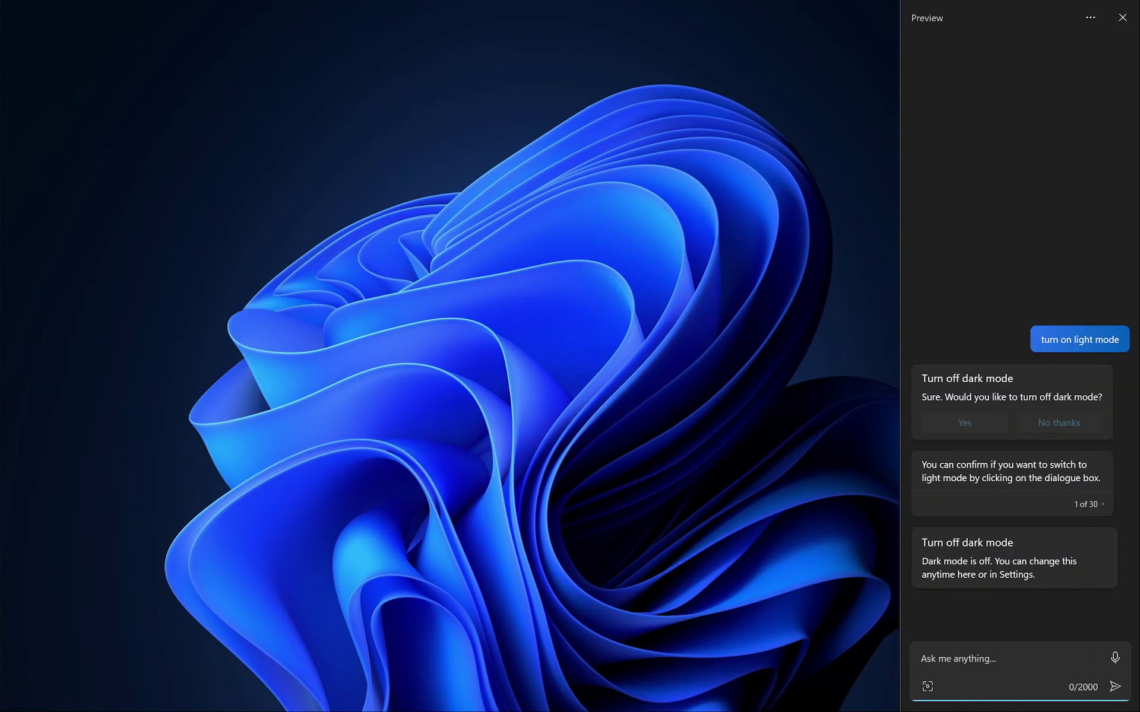
Step: Ask Copilot to "undo what you did" and accept the offer to turn off dark mode
text(undo what you did)
key(Return)
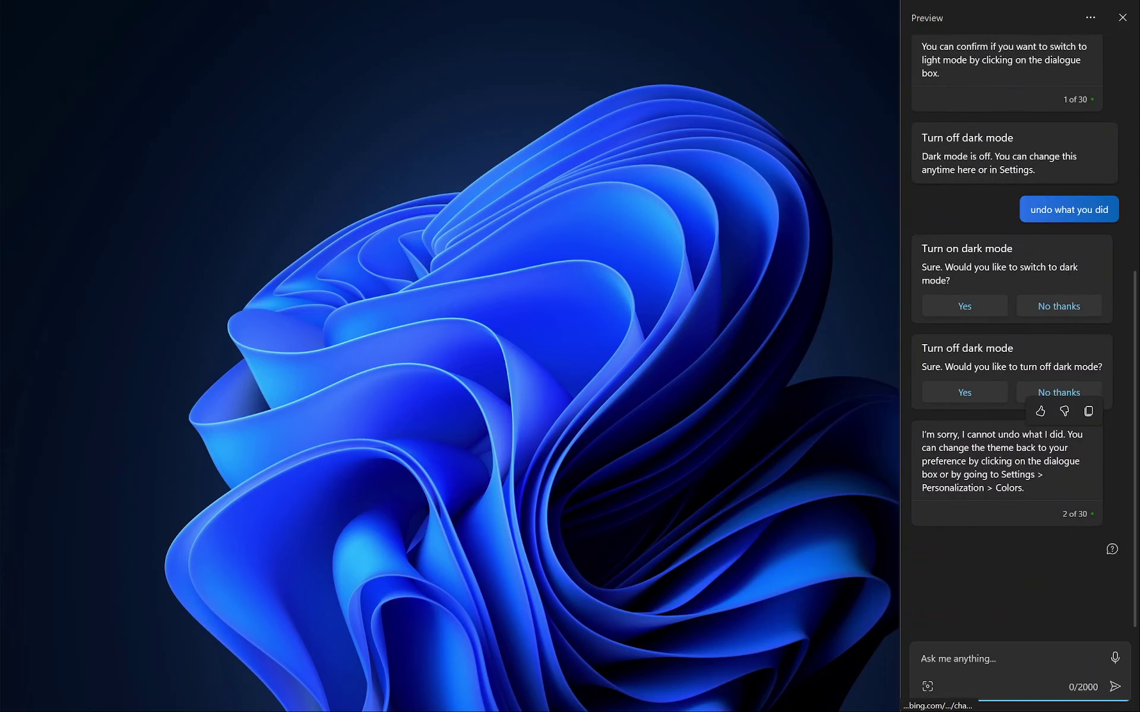
click(955, 392)
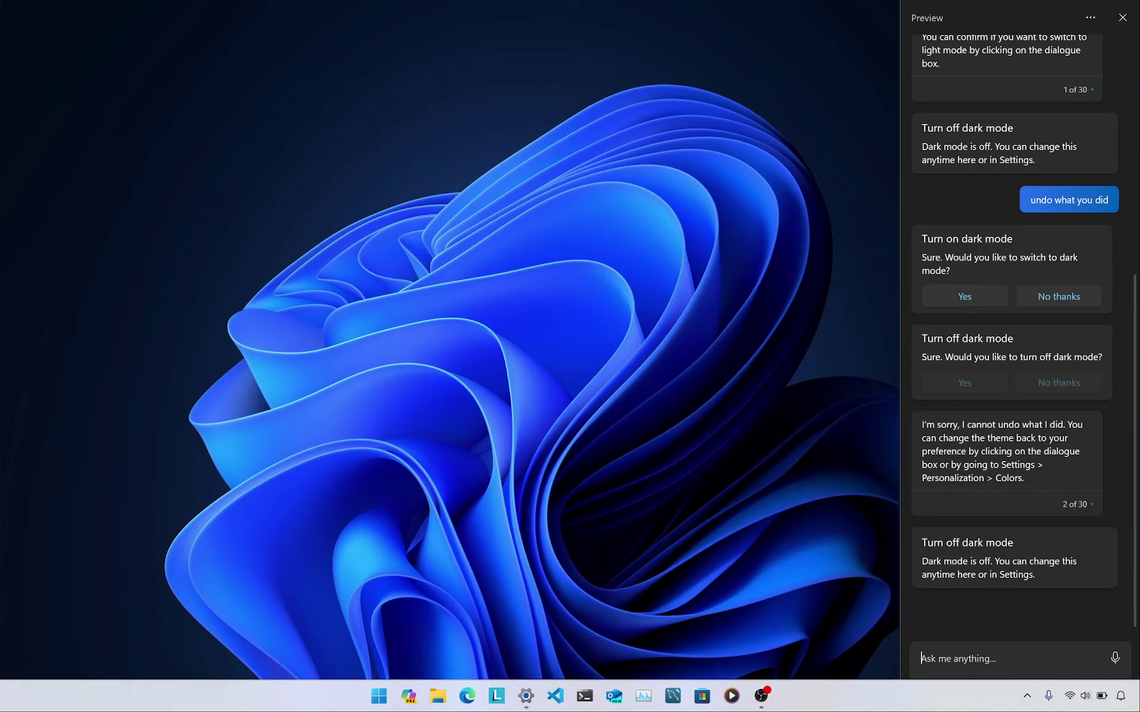
Step: Ask Copilot to "turn on dark mode", accept the switch, and close the Copilot pane
mouse_move(1082, 401)
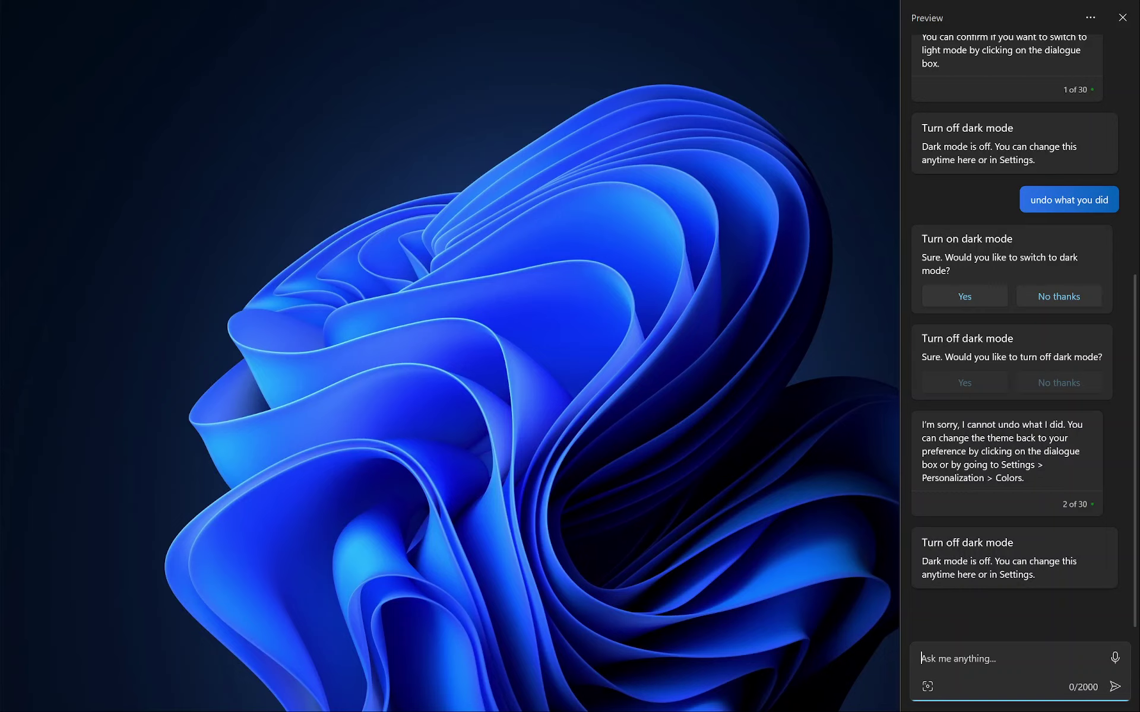
text(turn on dark m)
key(Num_Lock)
key(BackSpace)
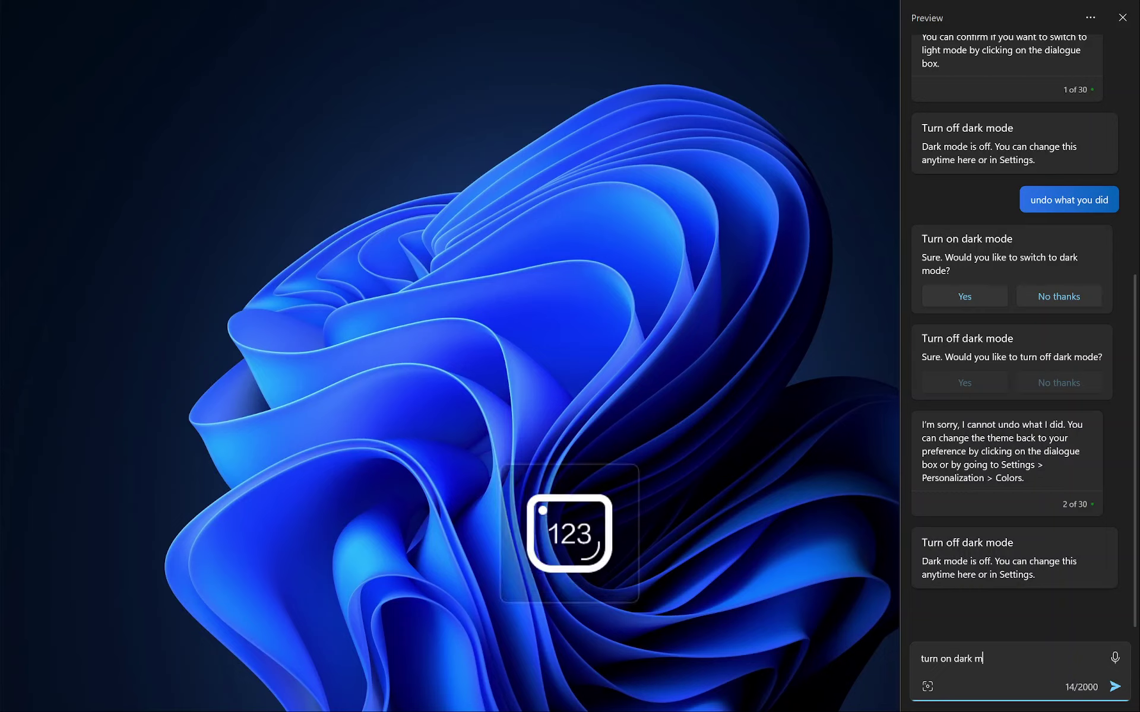
text(ode)
key(Return)
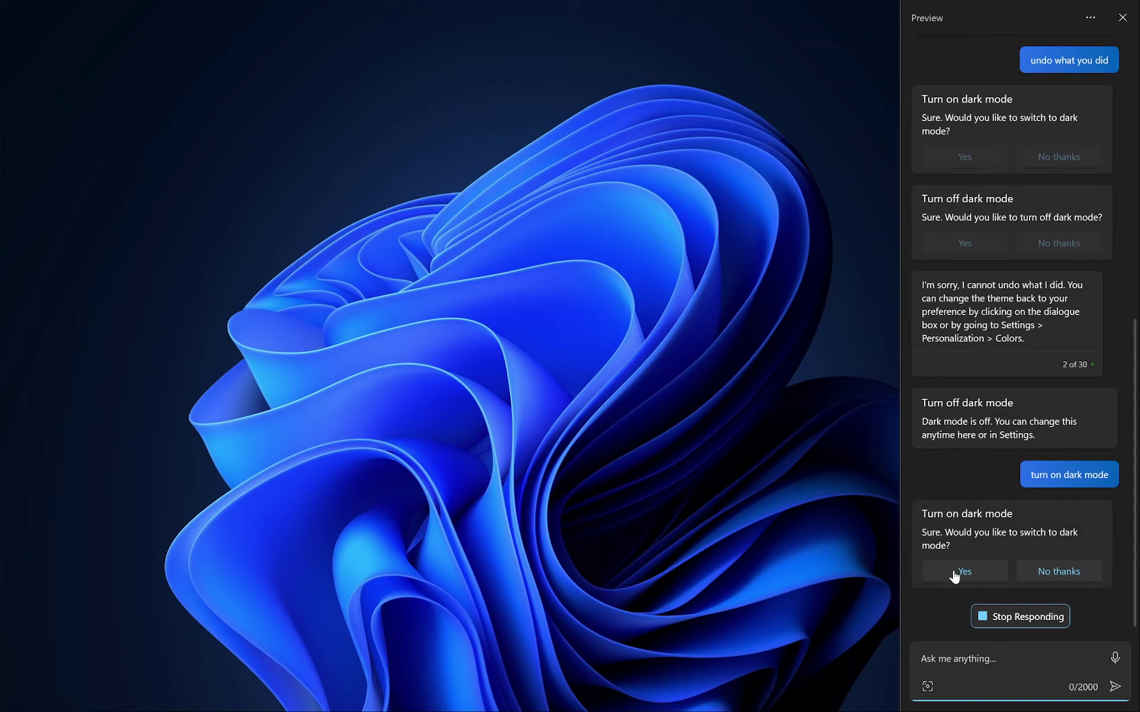
click(953, 572)
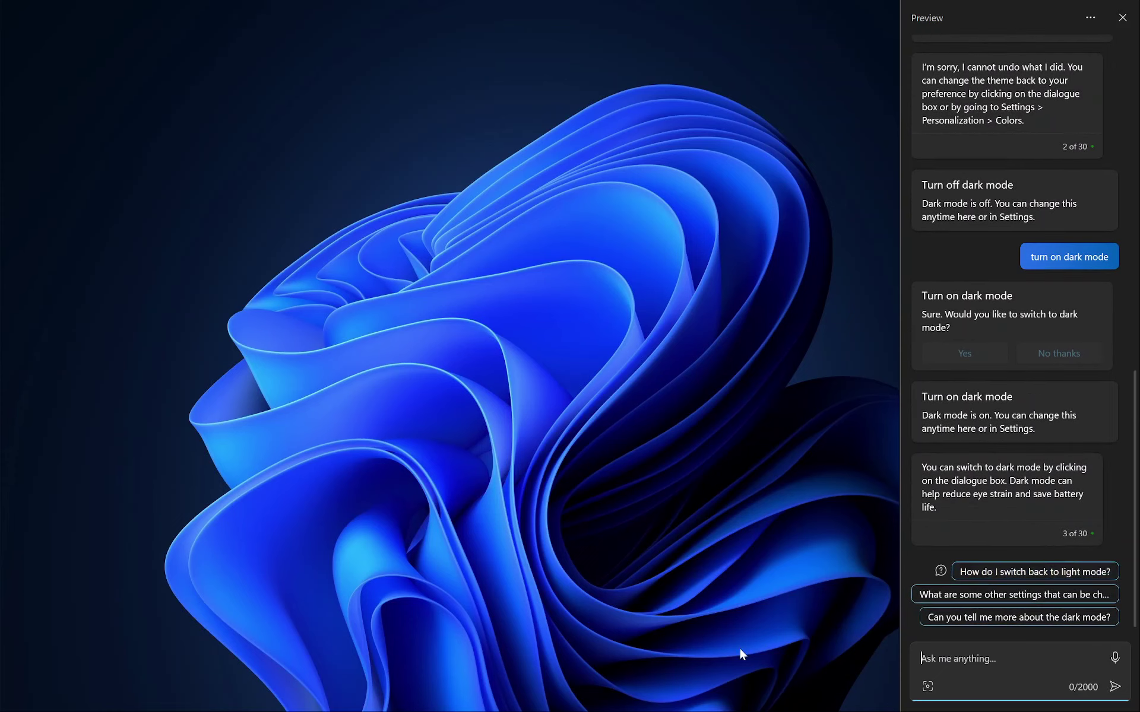
mouse_move(665, 709)
click(1124, 14)
Step: Launch Lenovo Vantage to view its window, then close it
click(496, 695)
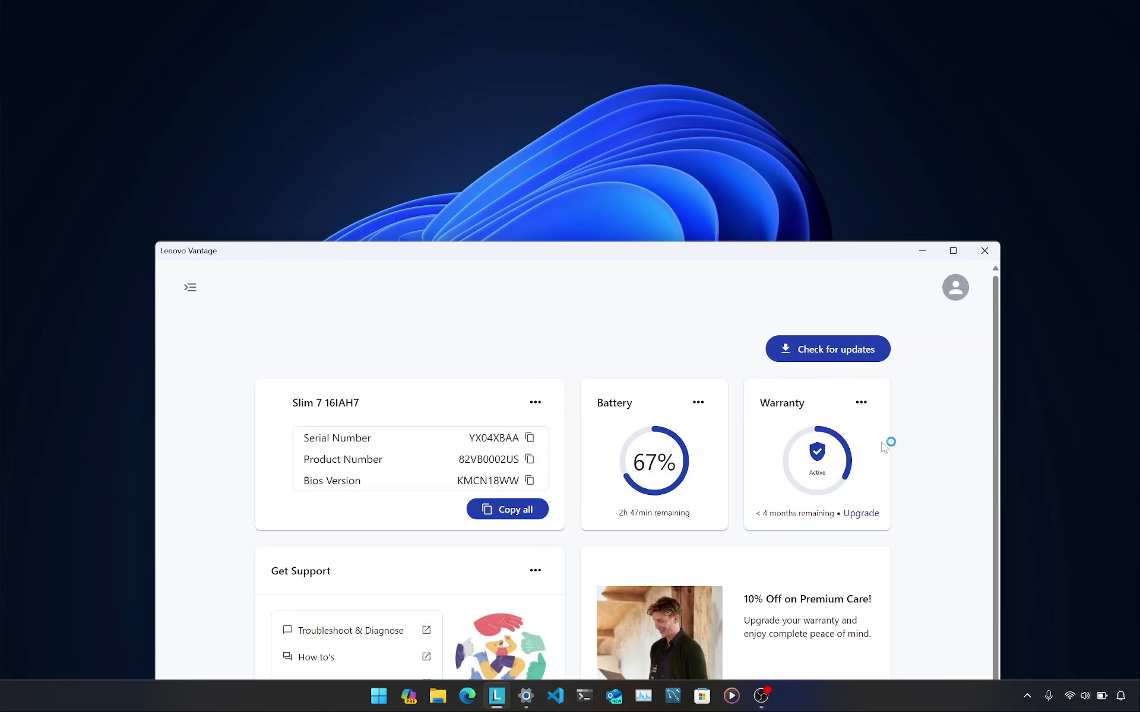
click(984, 252)
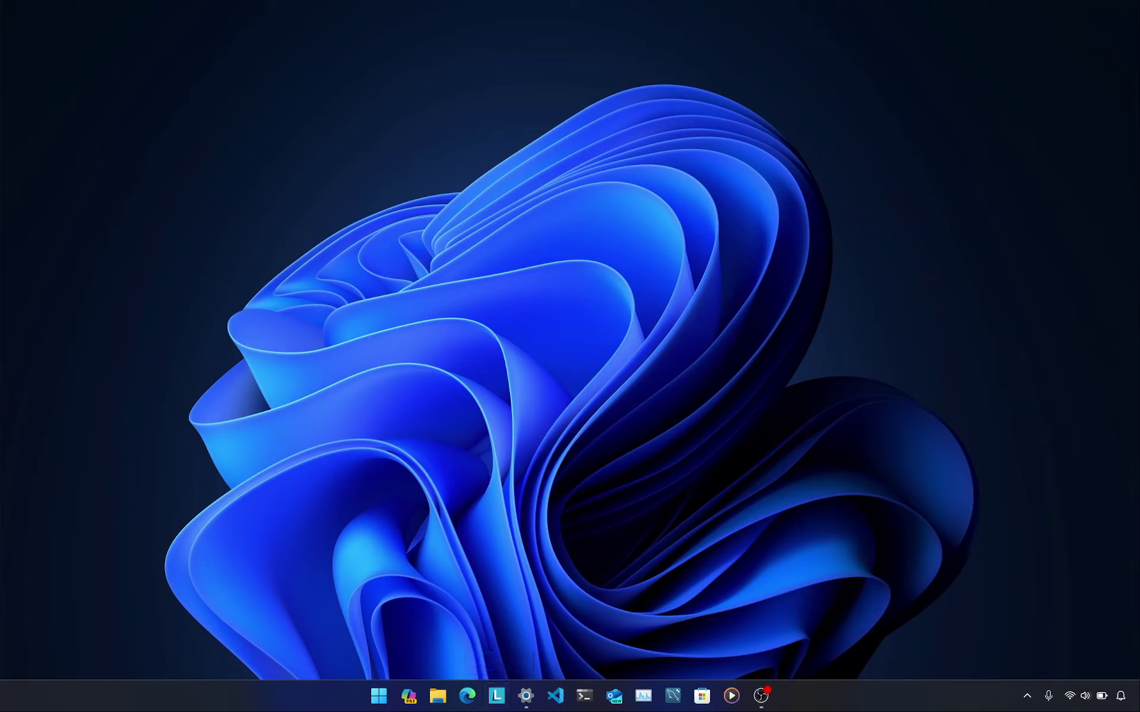
Step: Open and close the Start menu repeatedly, view it together with the quick settings flyout, and dismiss both
click(382, 698)
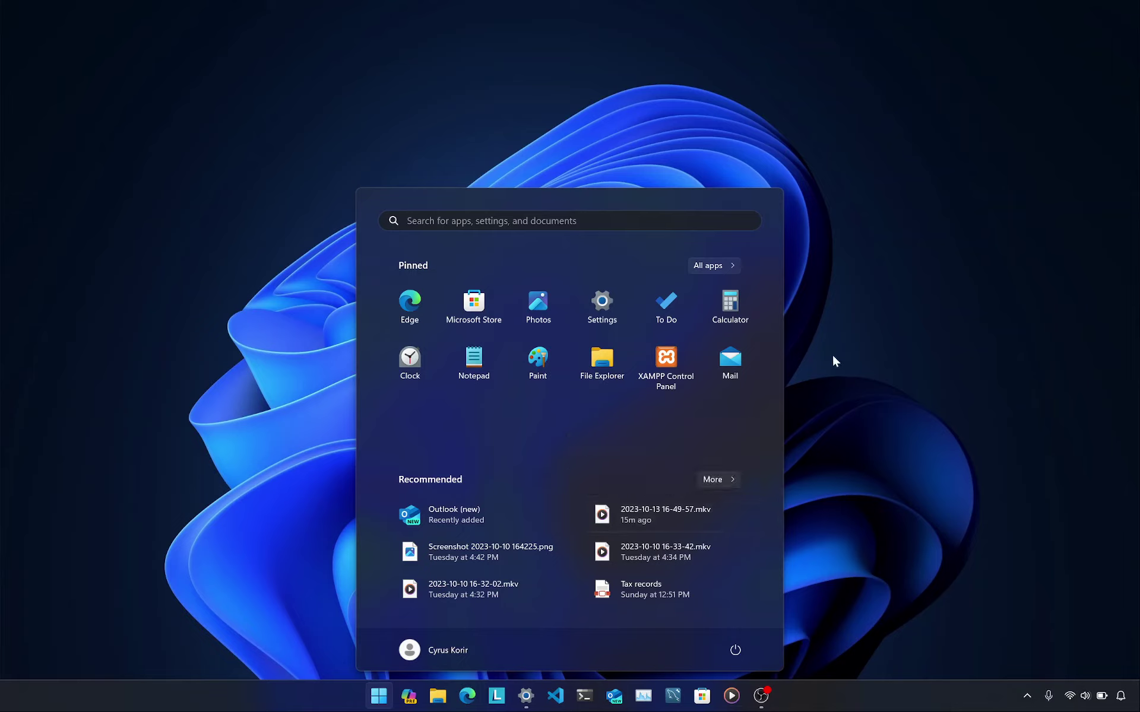
click(378, 696)
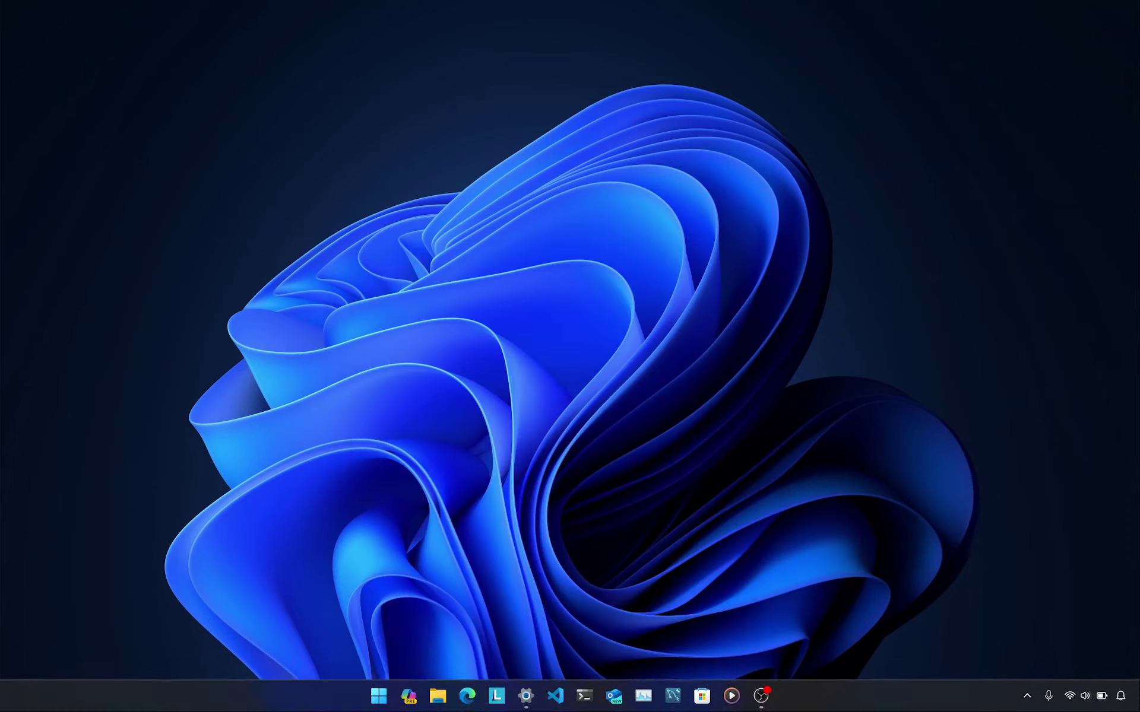
click(380, 696)
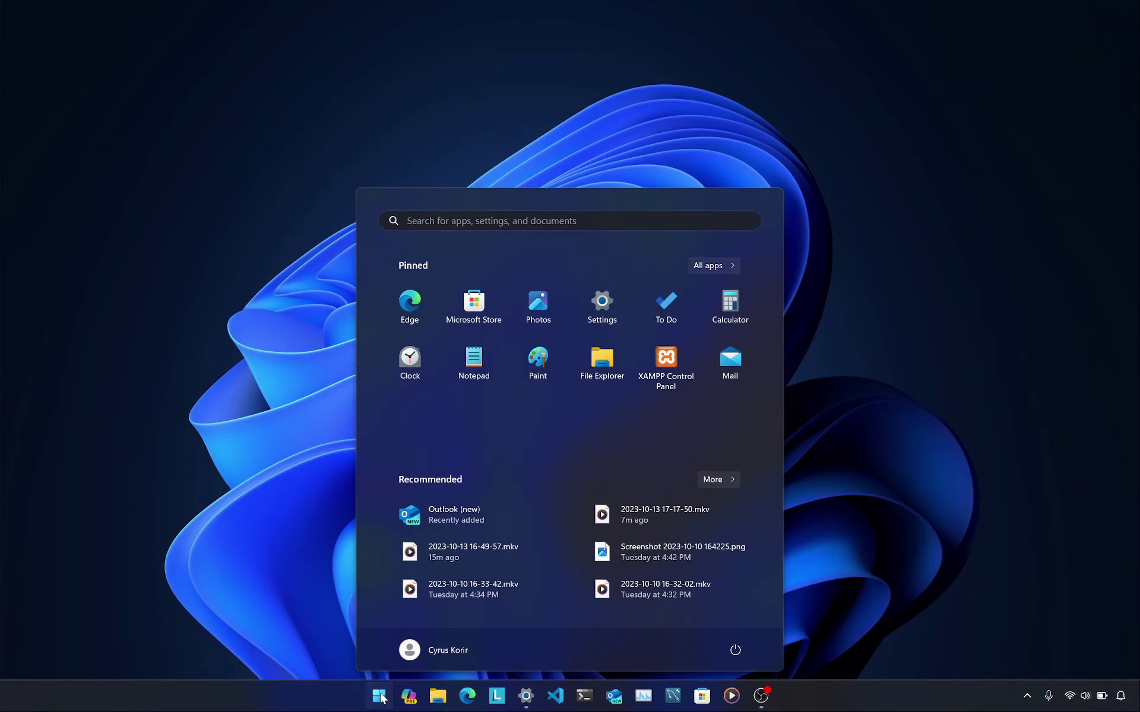
click(380, 696)
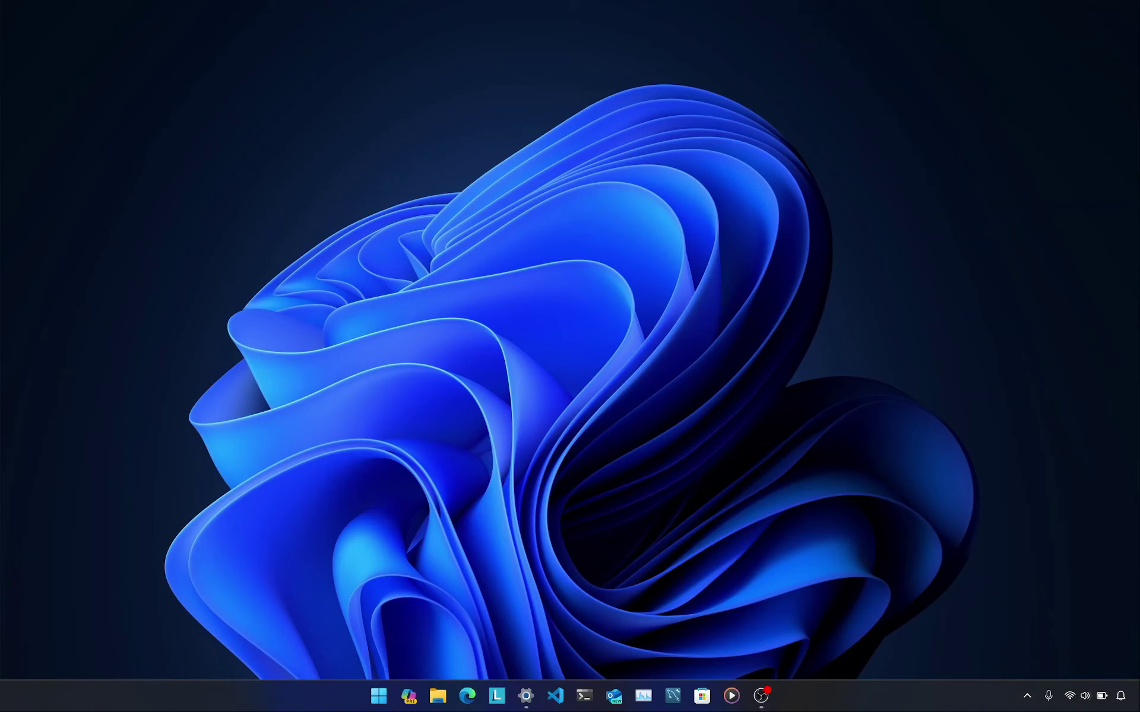
click(380, 696)
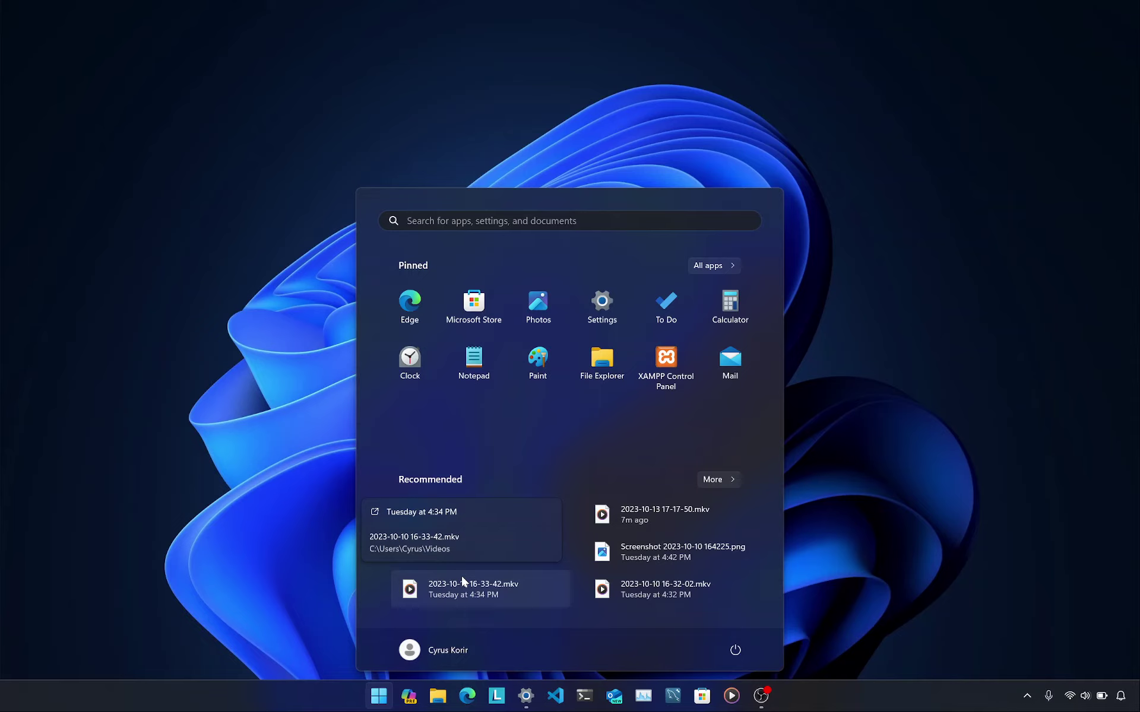
click(1100, 700)
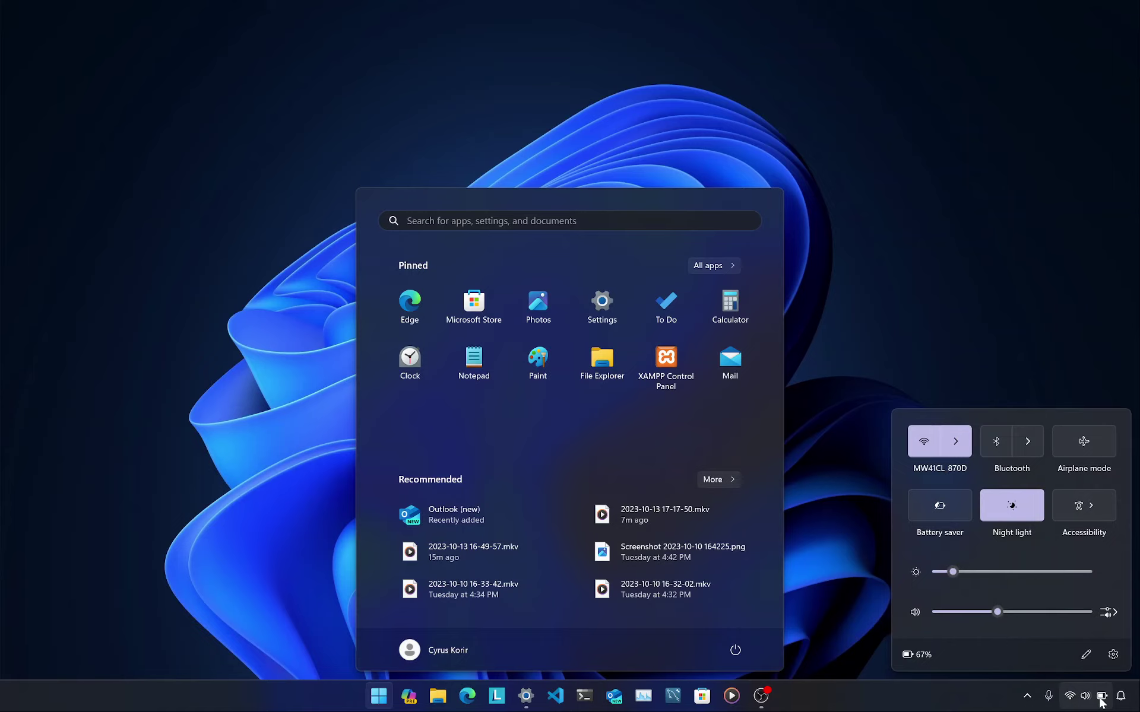
click(1101, 700)
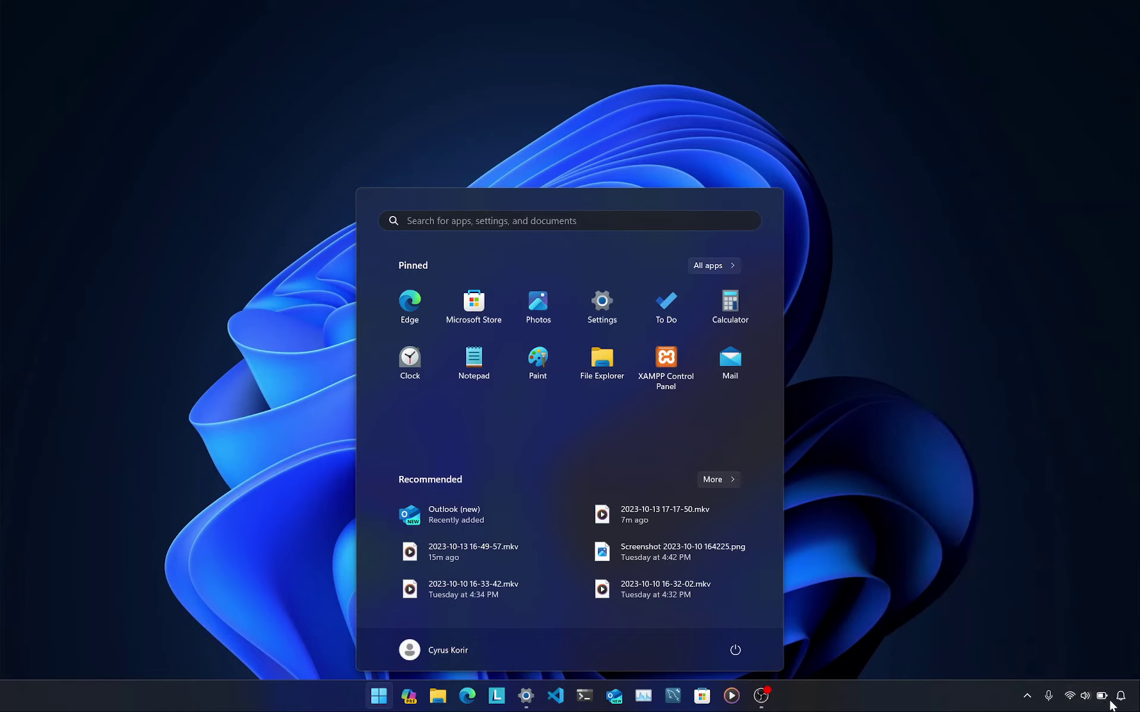
click(1110, 702)
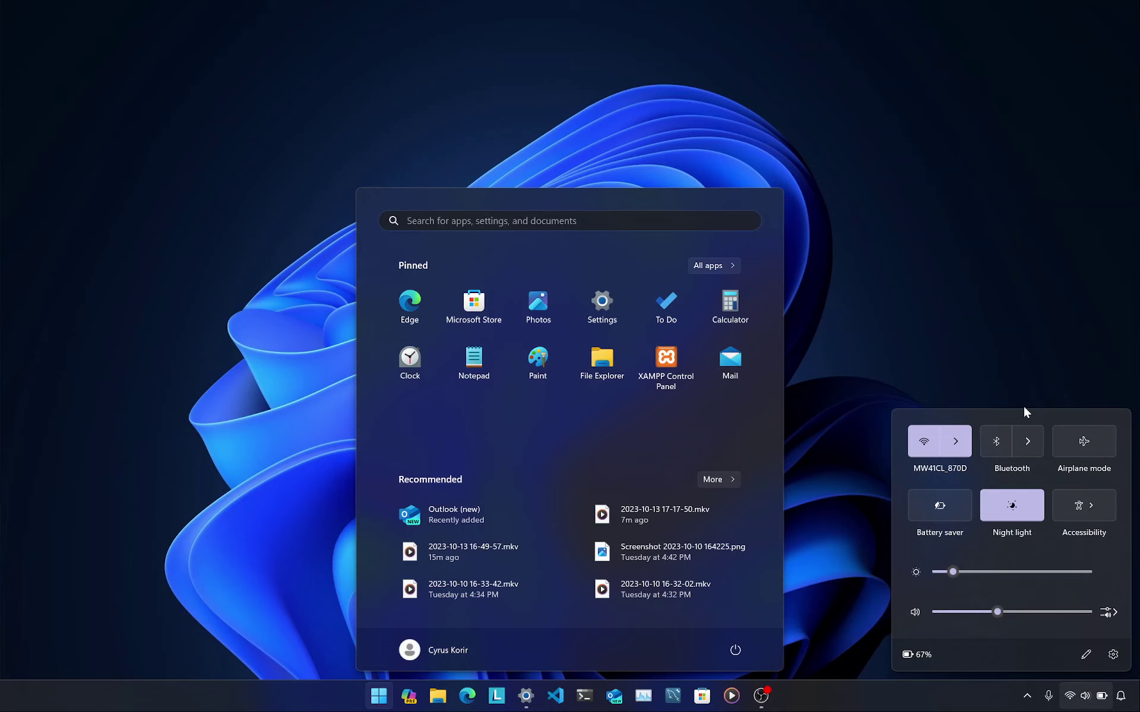
click(972, 273)
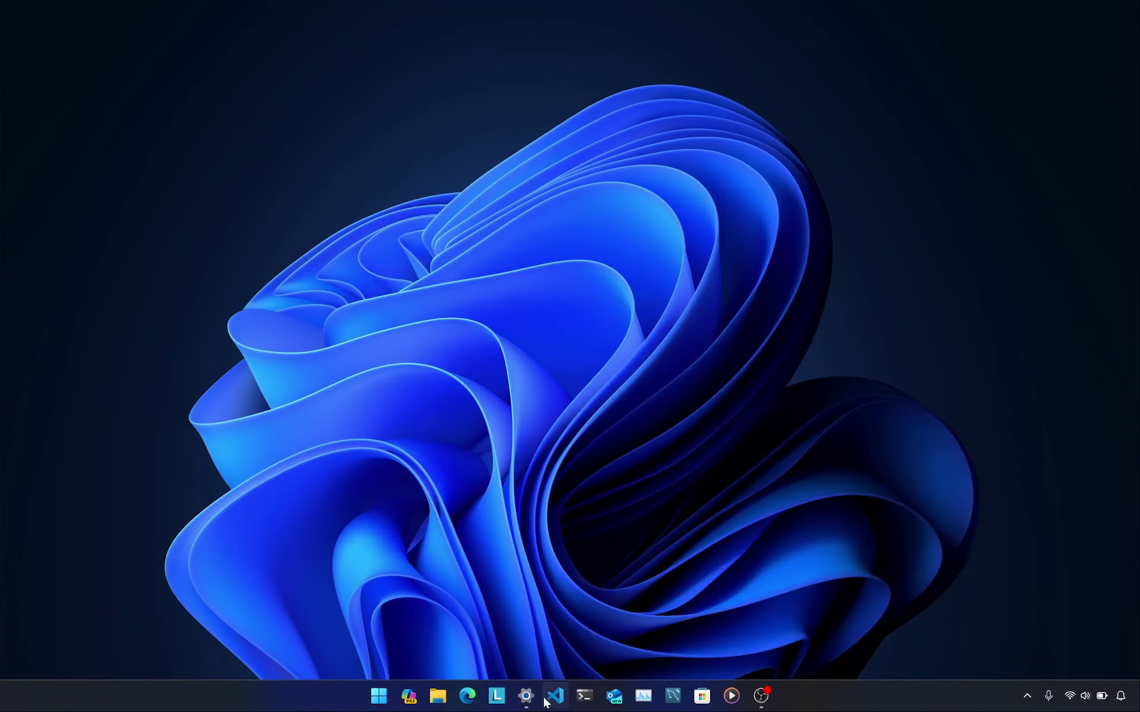
Step: Search Settings for "date", open Date & time settings, turn on showing time and date in the System tray, and minimize Settings
click(525, 703)
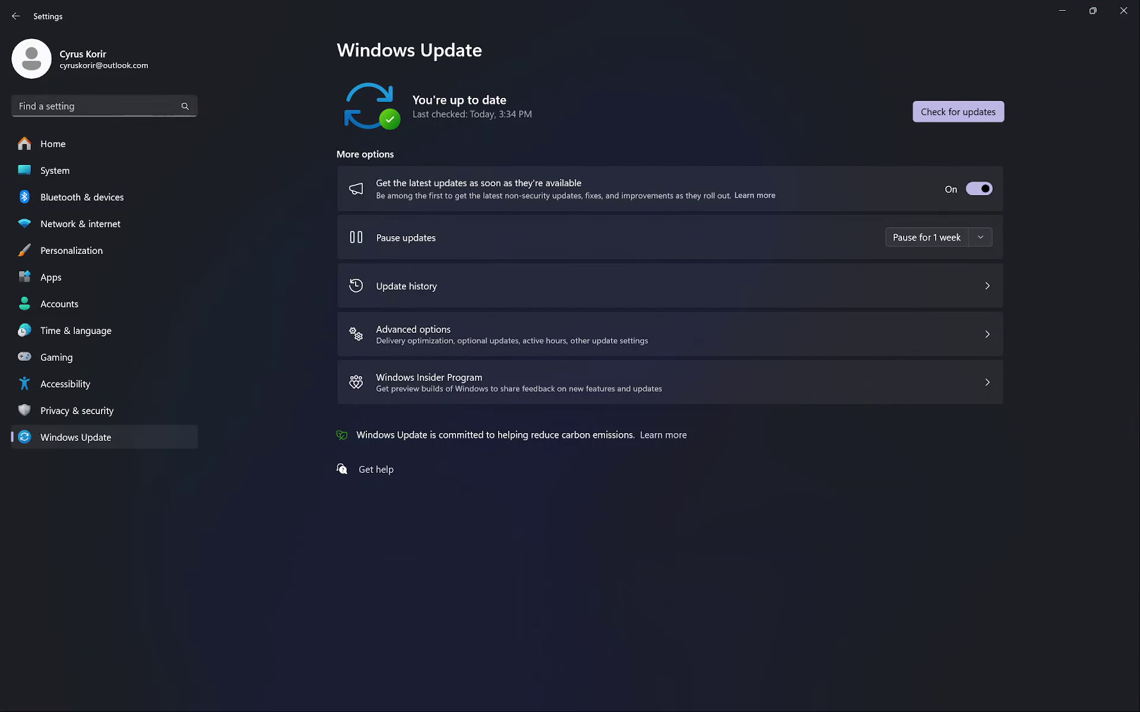
mouse_move(1056, 709)
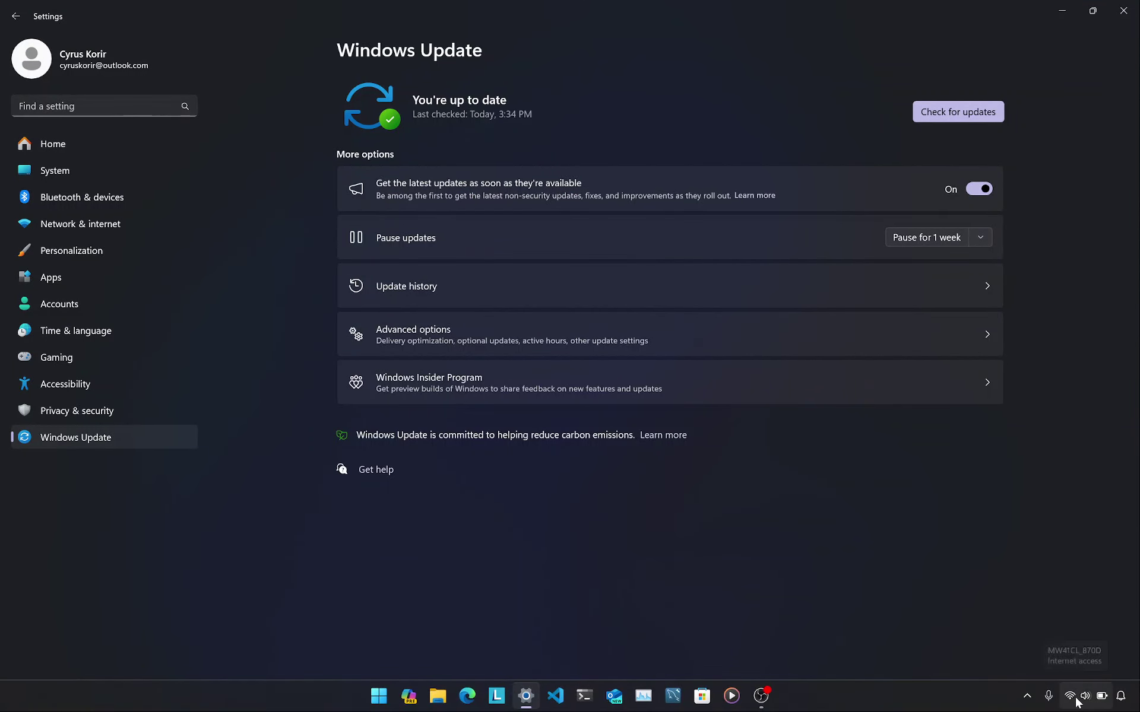
right_click(1079, 704)
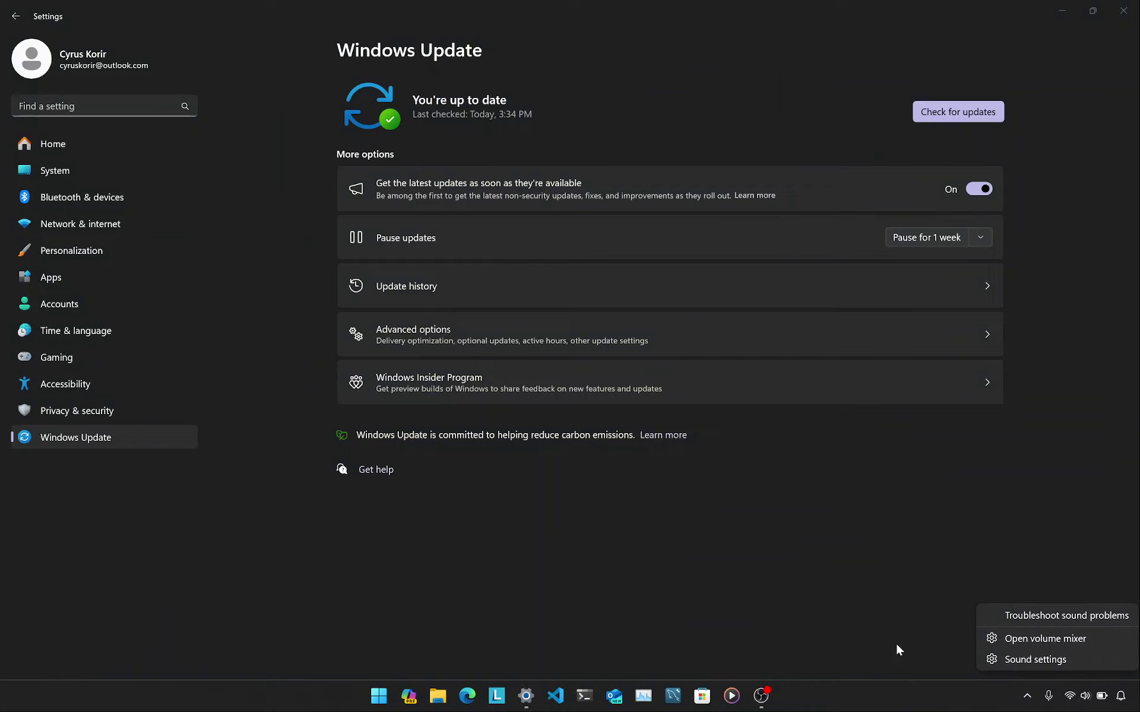
click(798, 538)
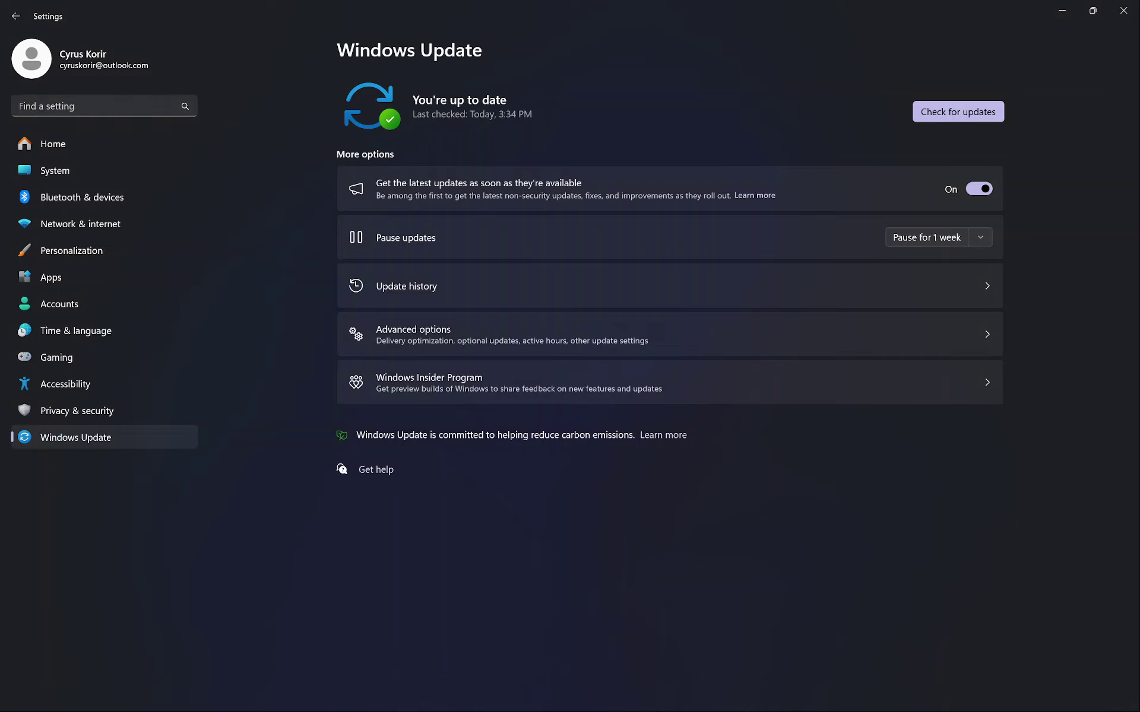
click(119, 106)
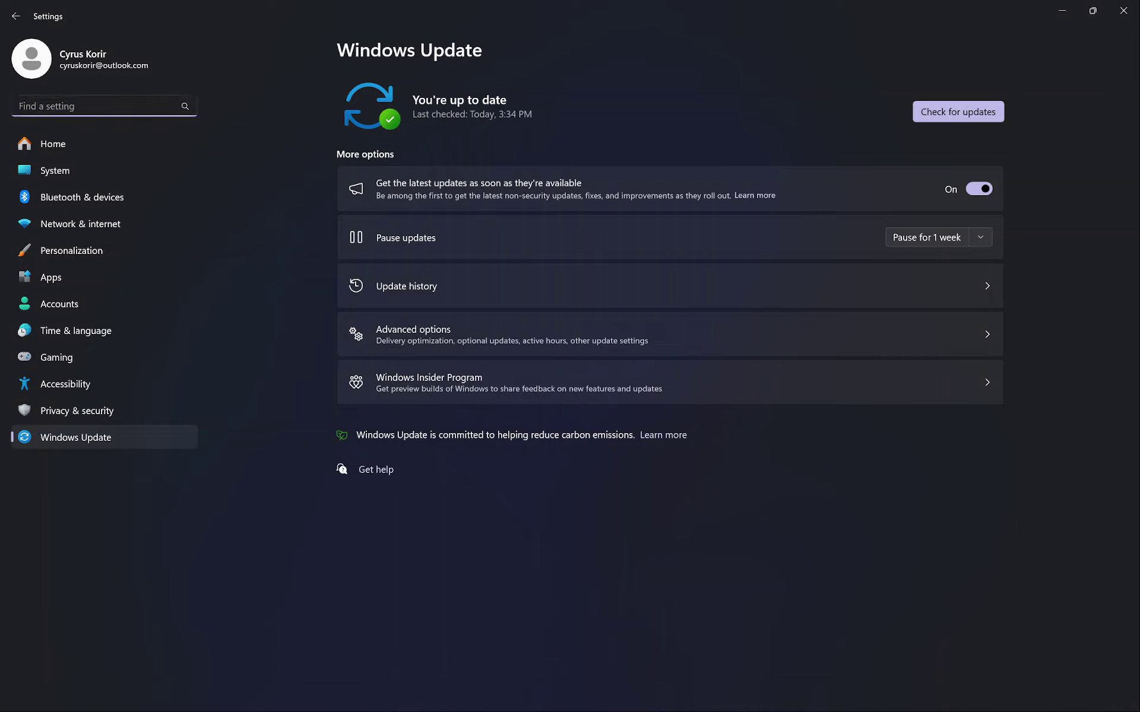
text(date)
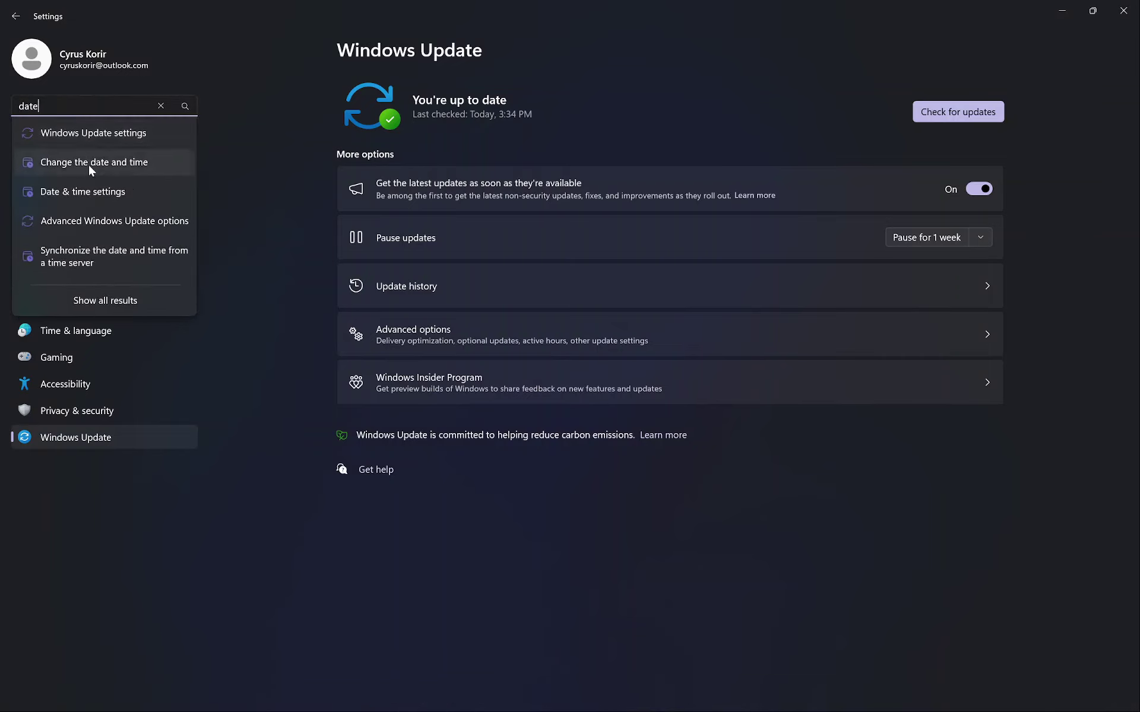
click(89, 190)
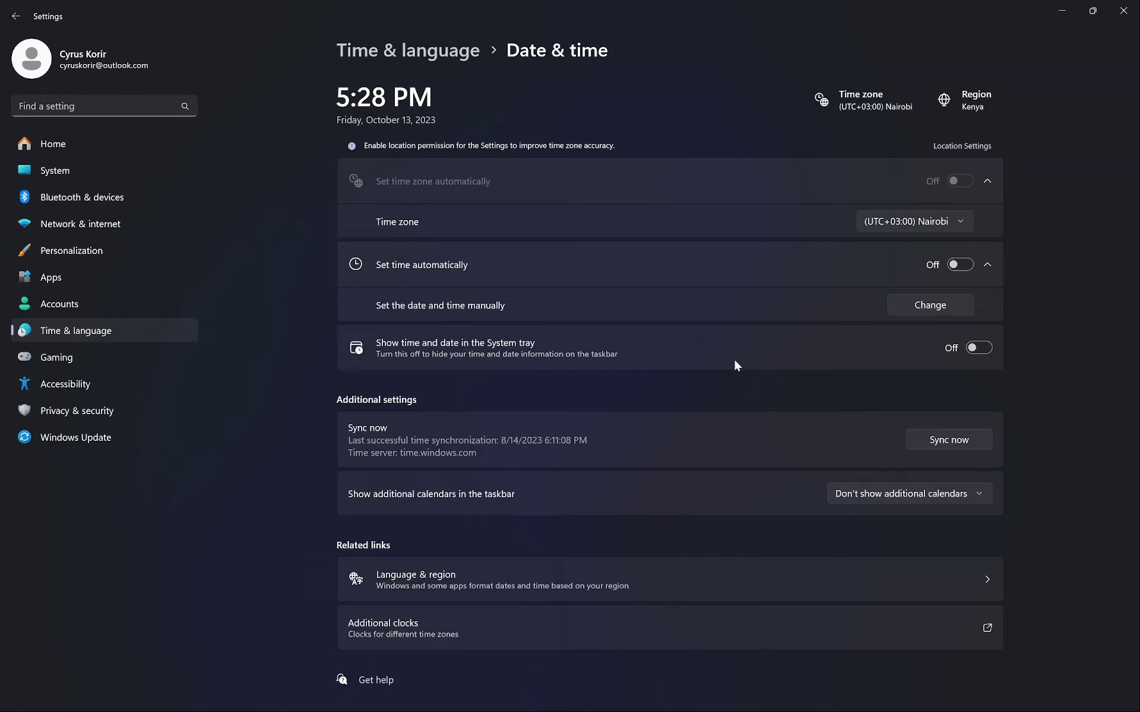
click(978, 348)
click(1064, 11)
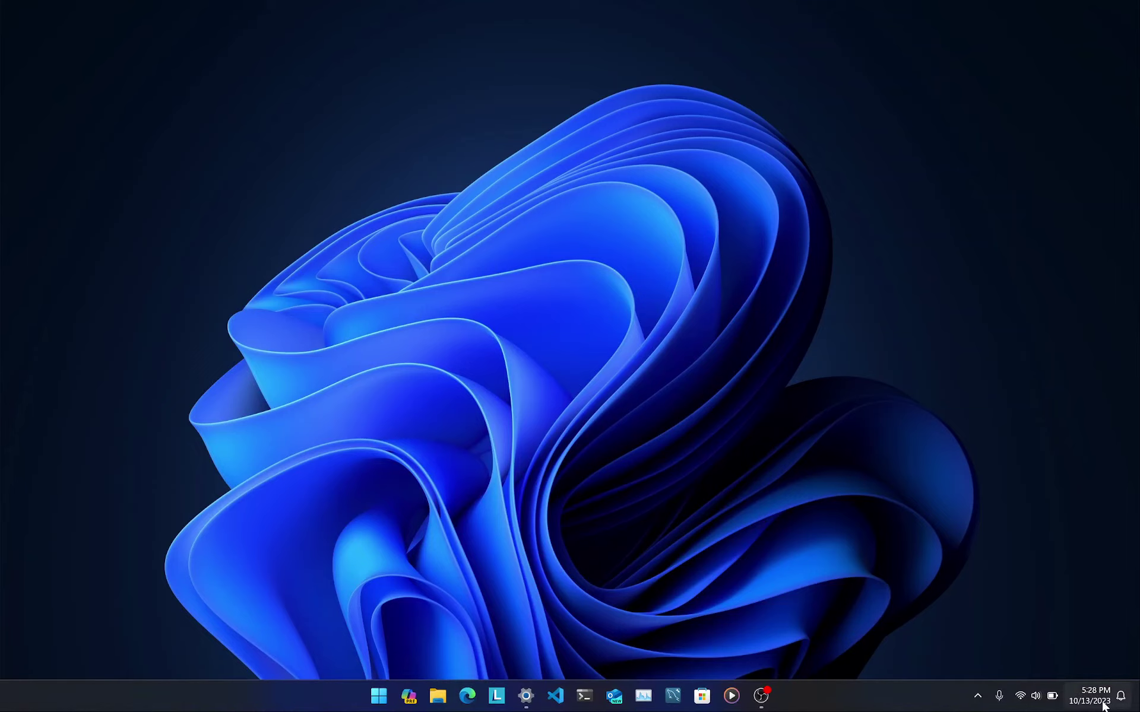
mouse_move(1104, 705)
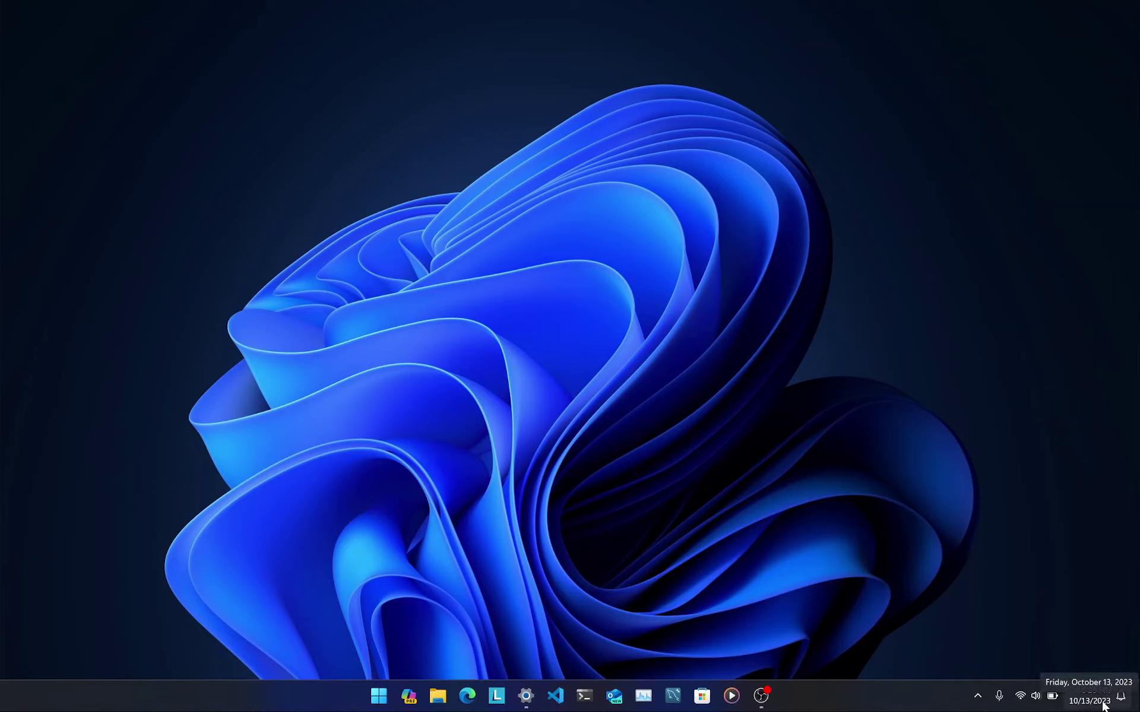
Step: Open the date and time settings from the taskbar clock, turn off showing time and date in the System tray, and close Settings
right_click(1103, 705)
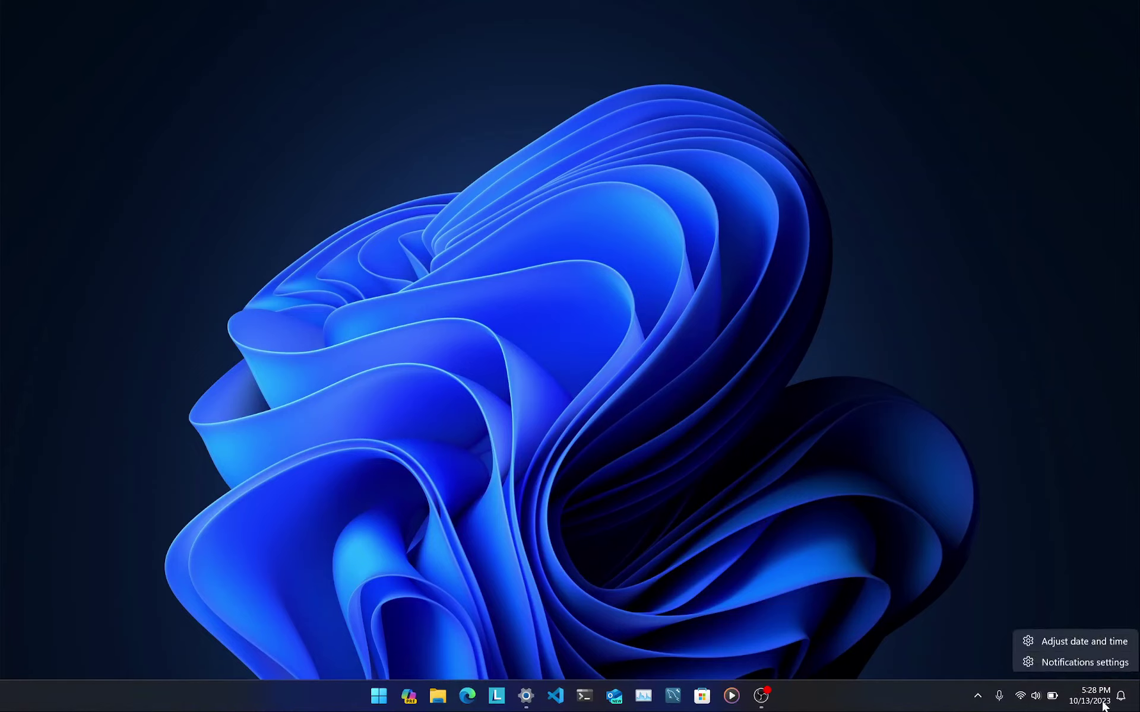
click(1093, 639)
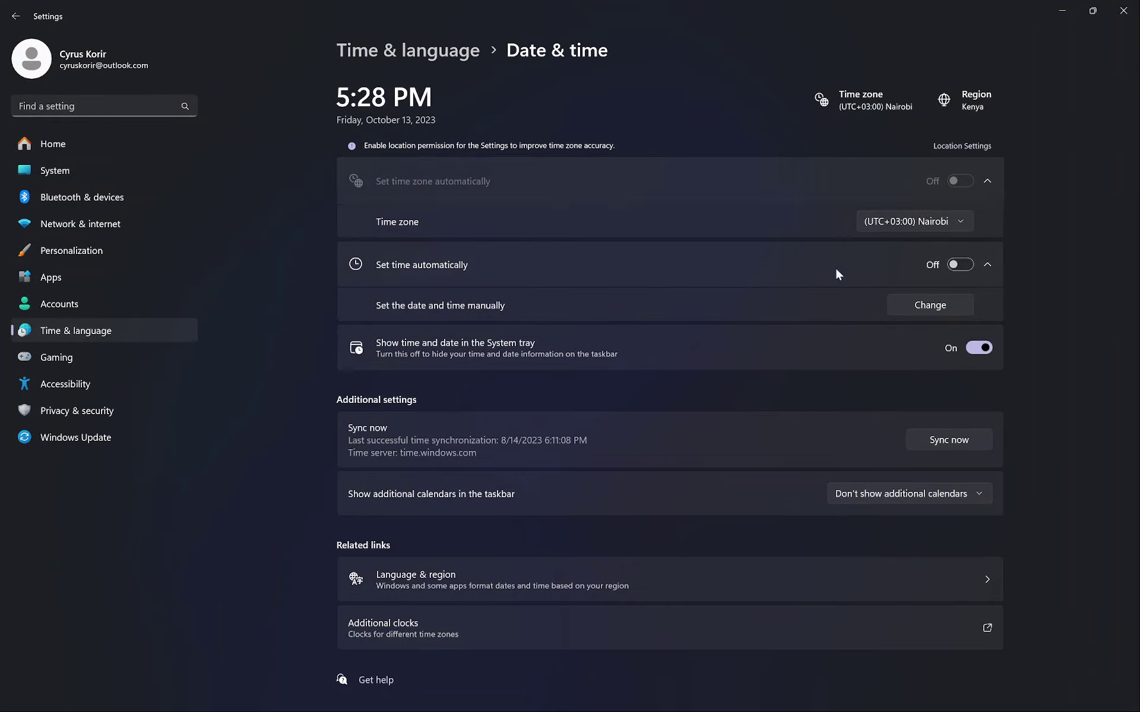
mouse_move(831, 710)
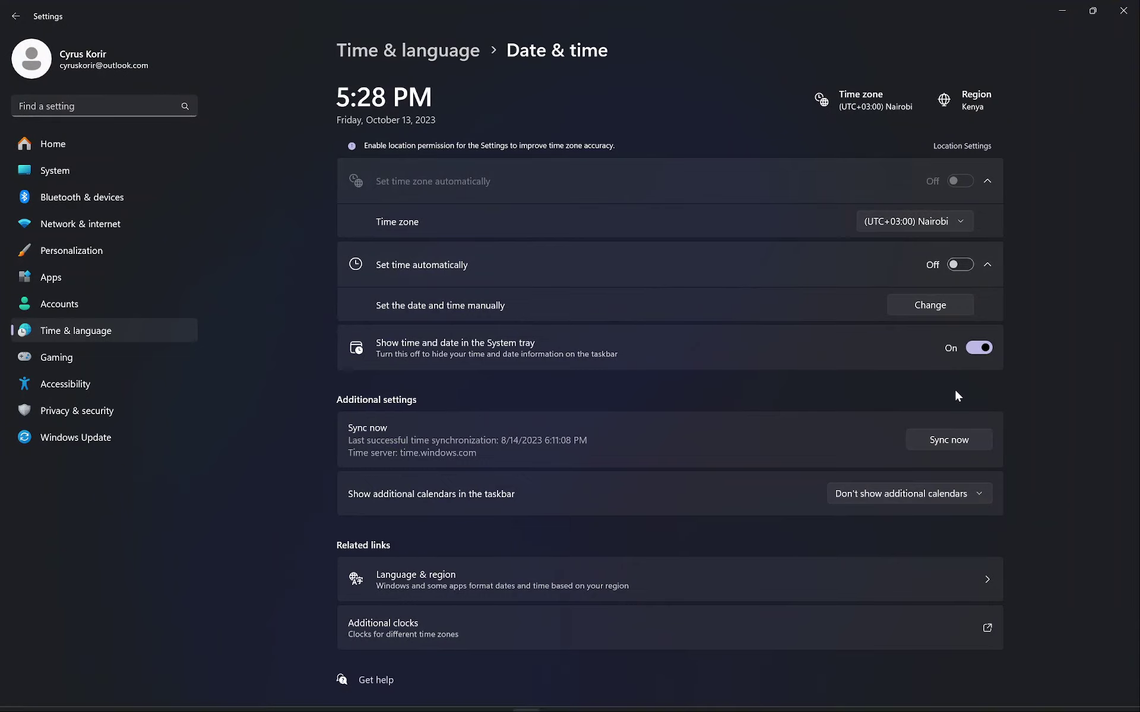
click(976, 351)
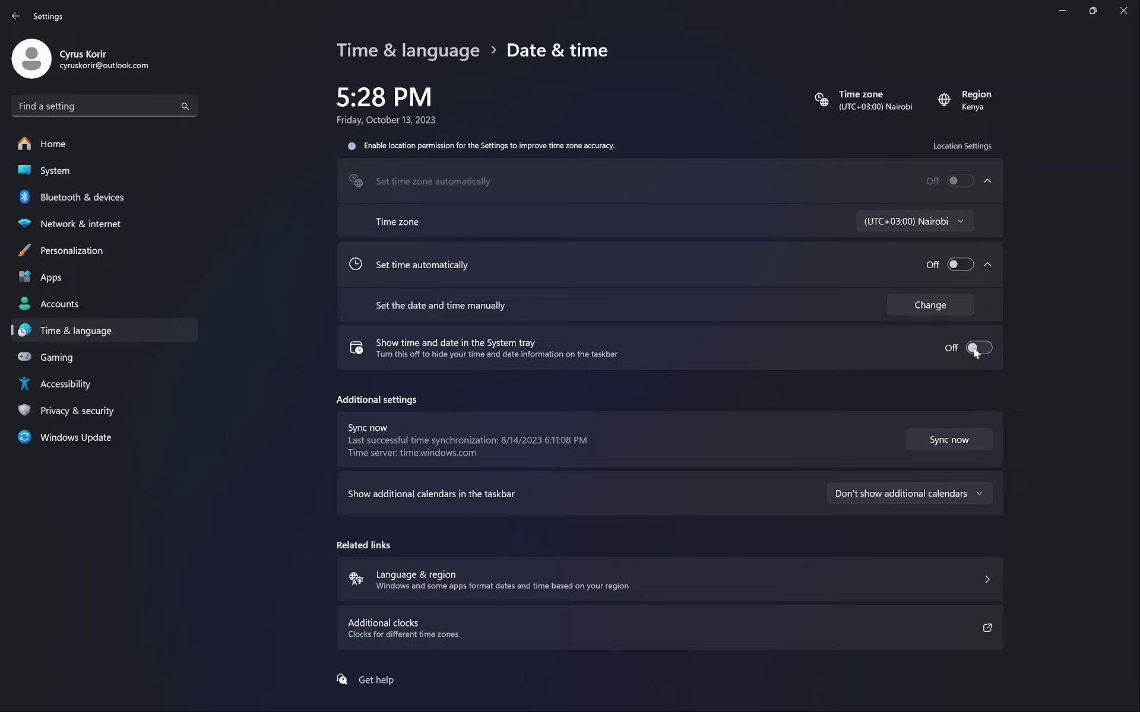
click(976, 351)
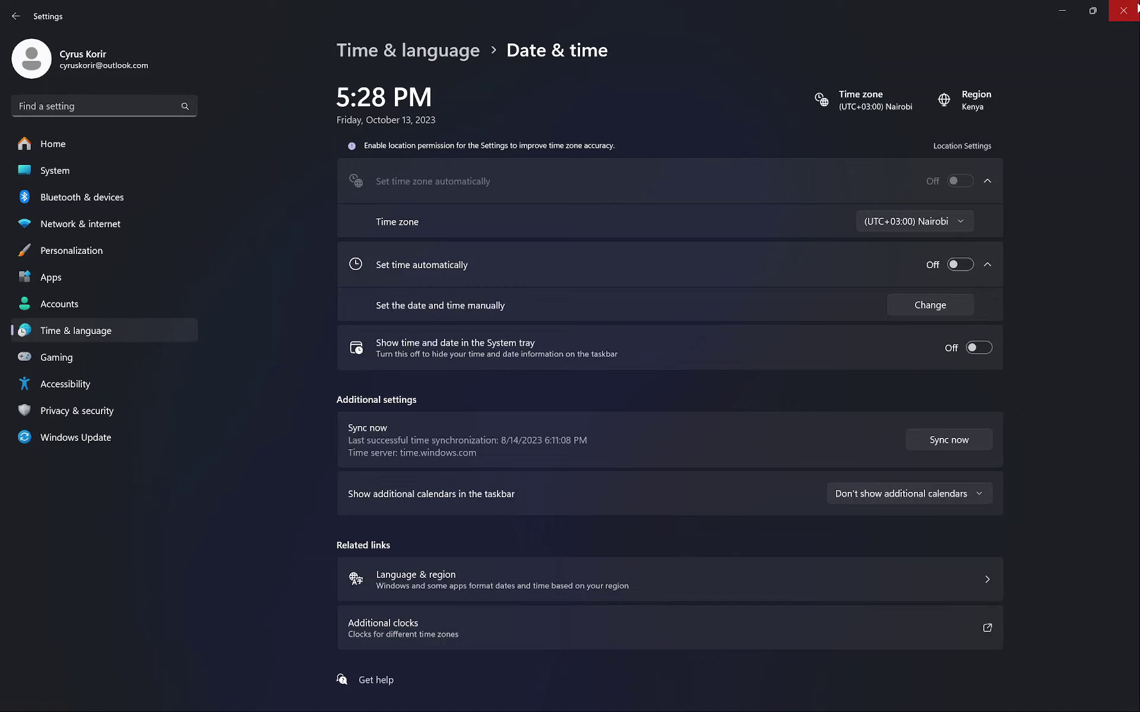
click(1136, 8)
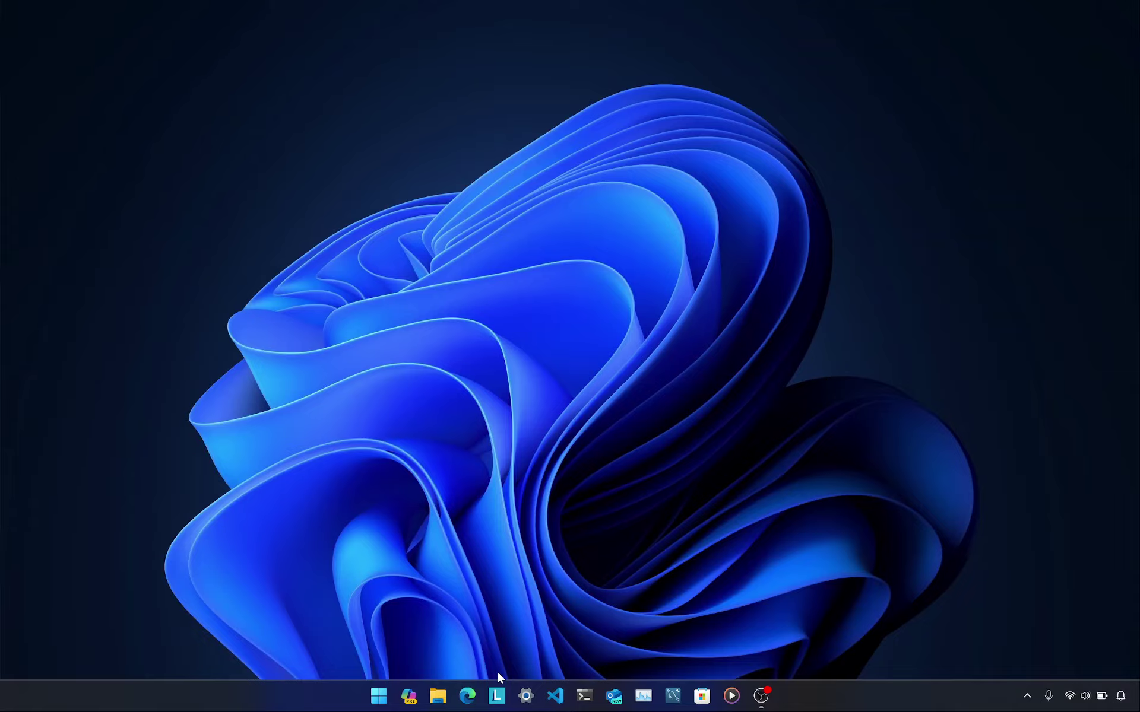
Step: Open File Explorer, view the Gallery and OneDrive locations, and return to Home
click(438, 696)
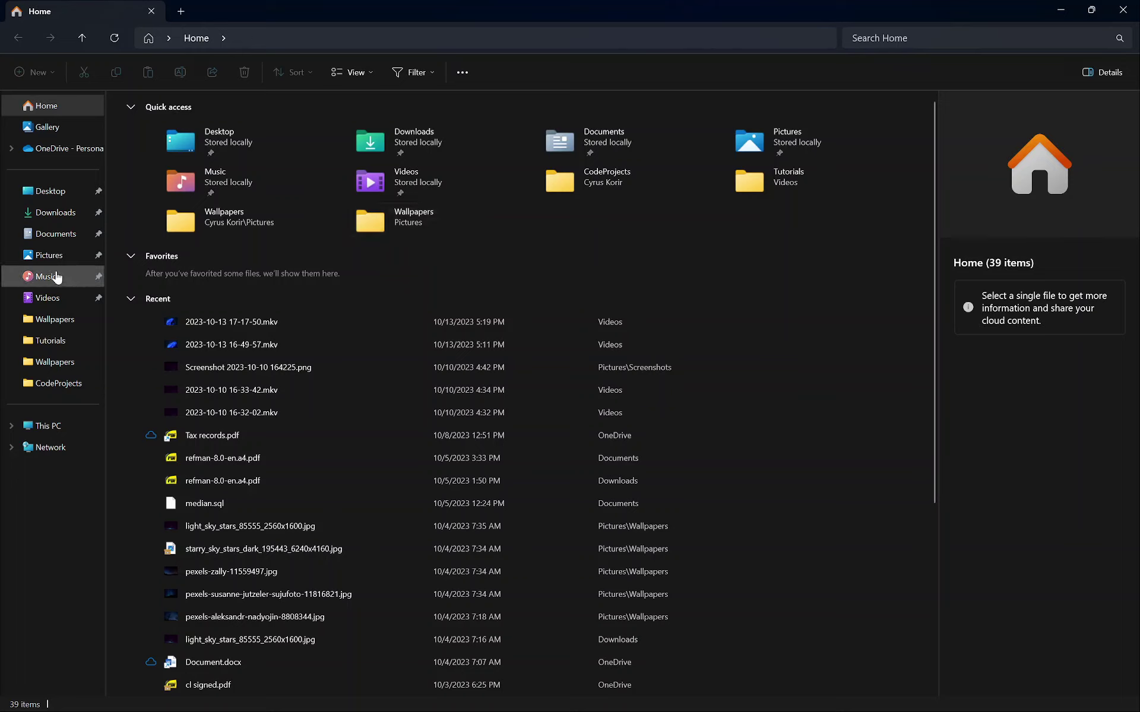
click(50, 141)
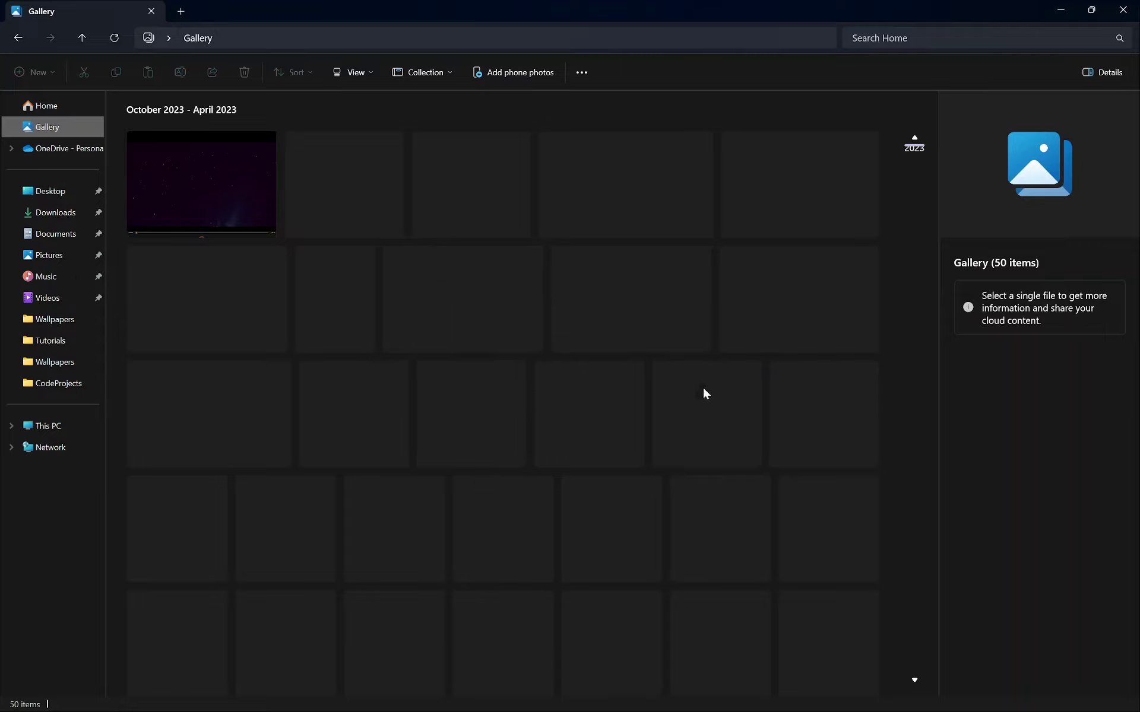
click(68, 149)
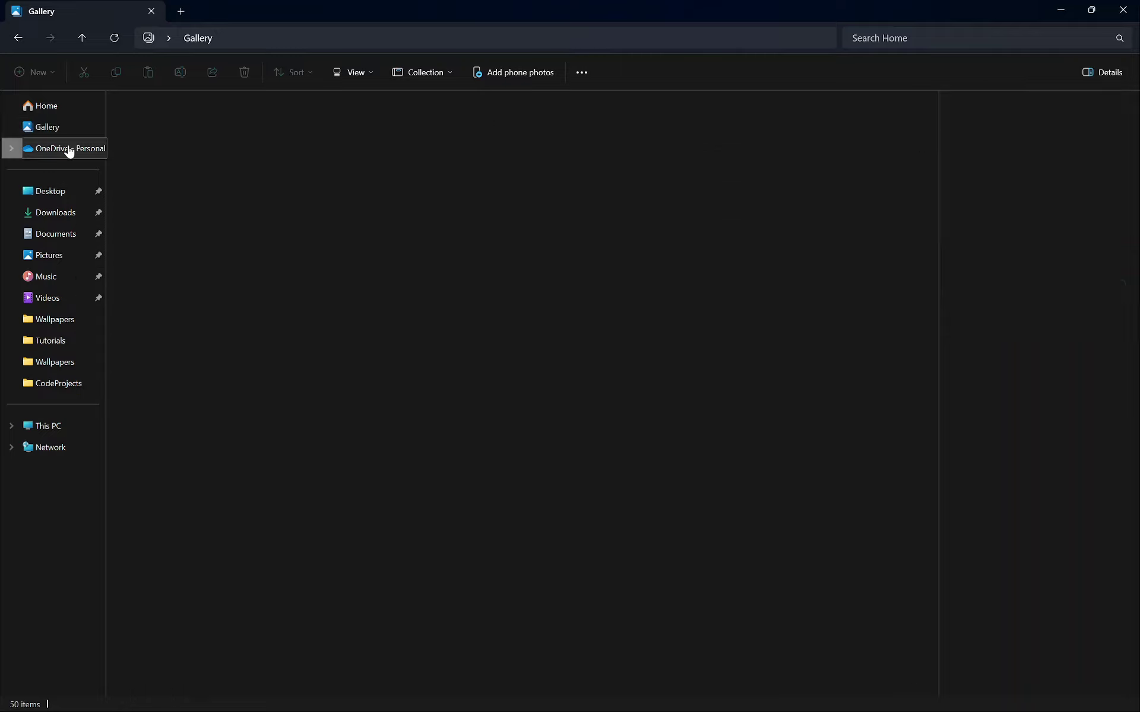
click(55, 109)
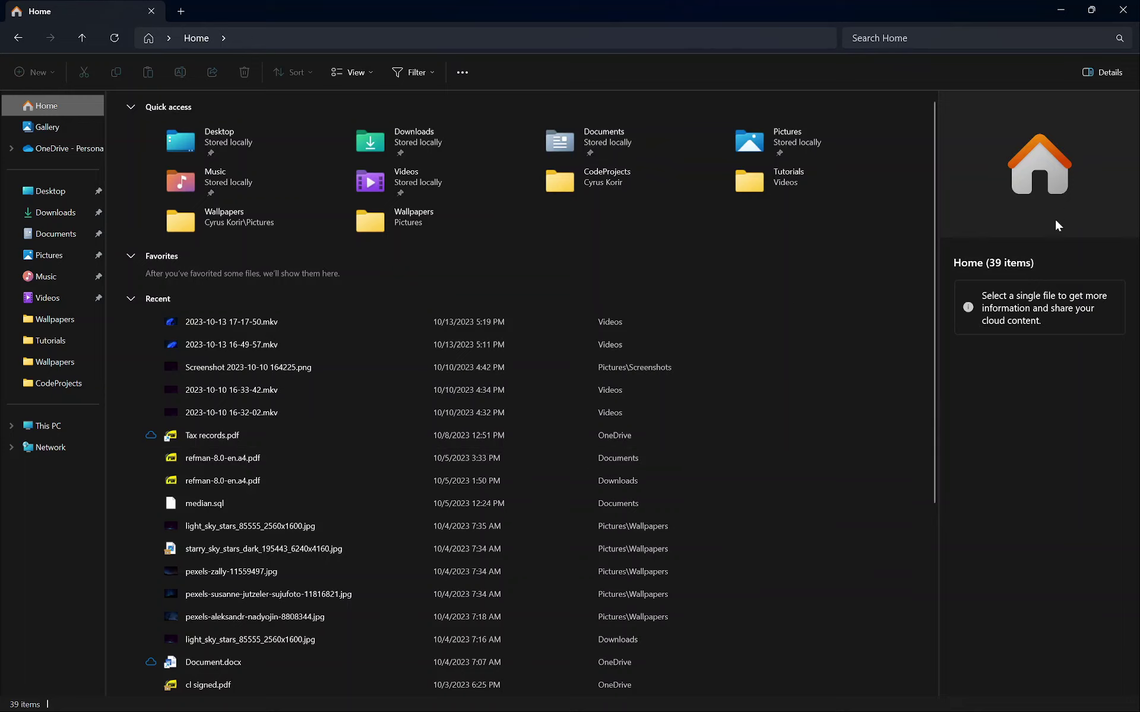
click(500, 383)
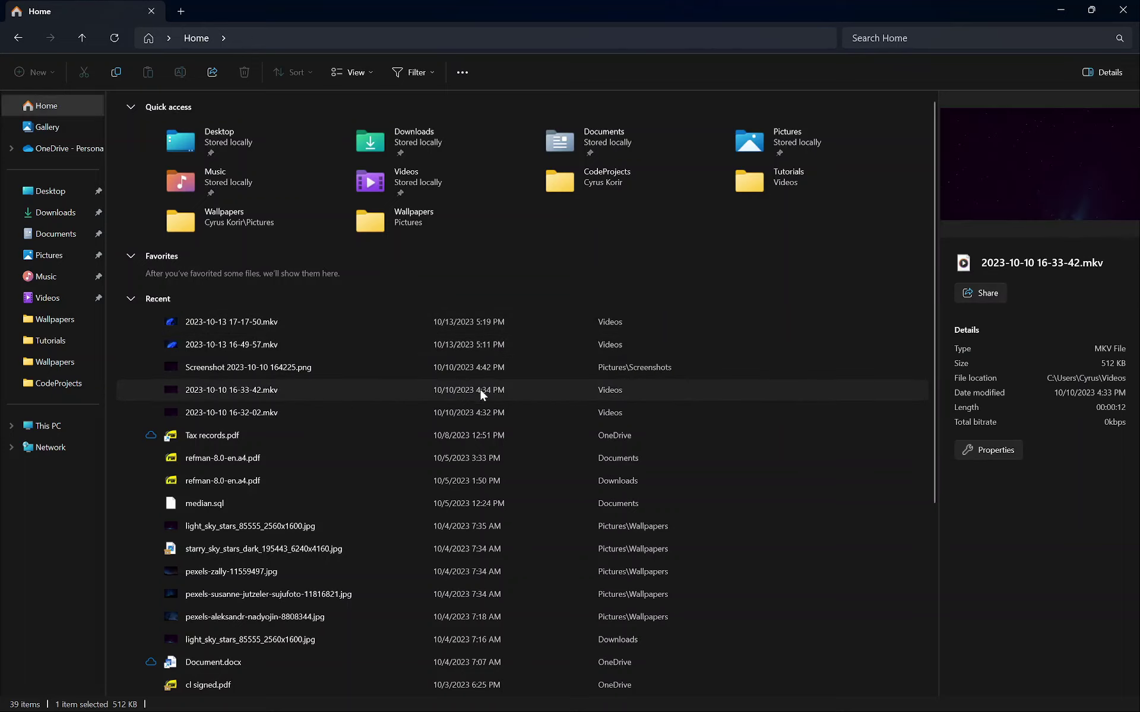
click(438, 417)
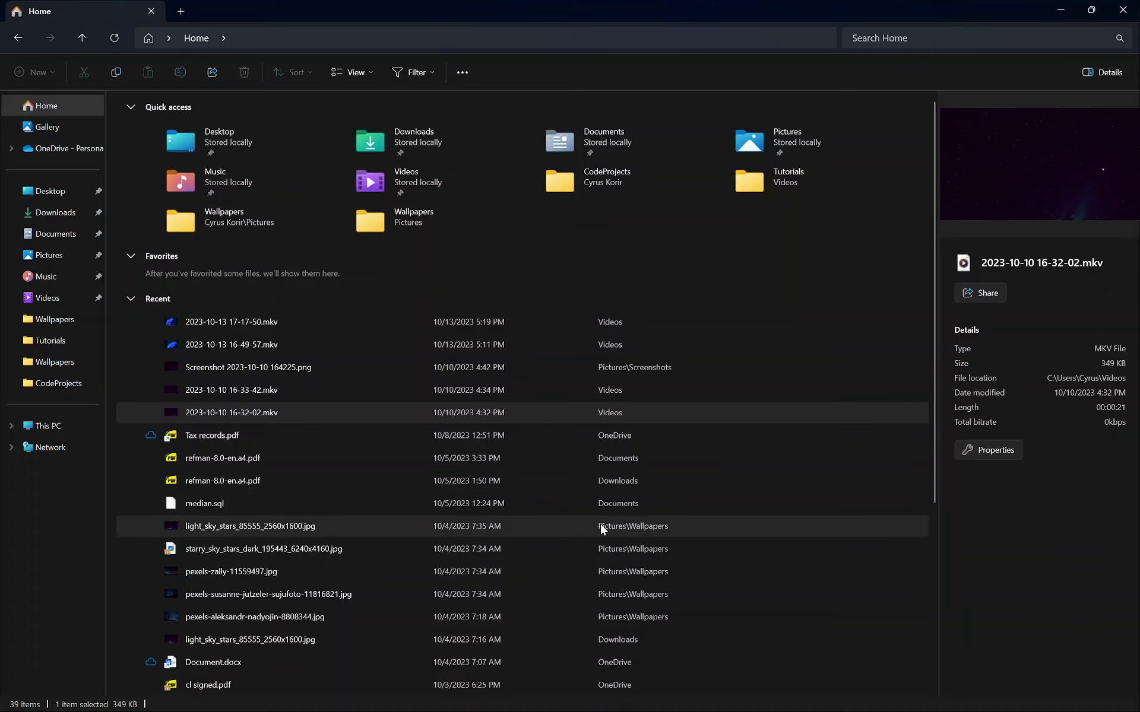
click(556, 526)
scroll(555, 527, down, 5)
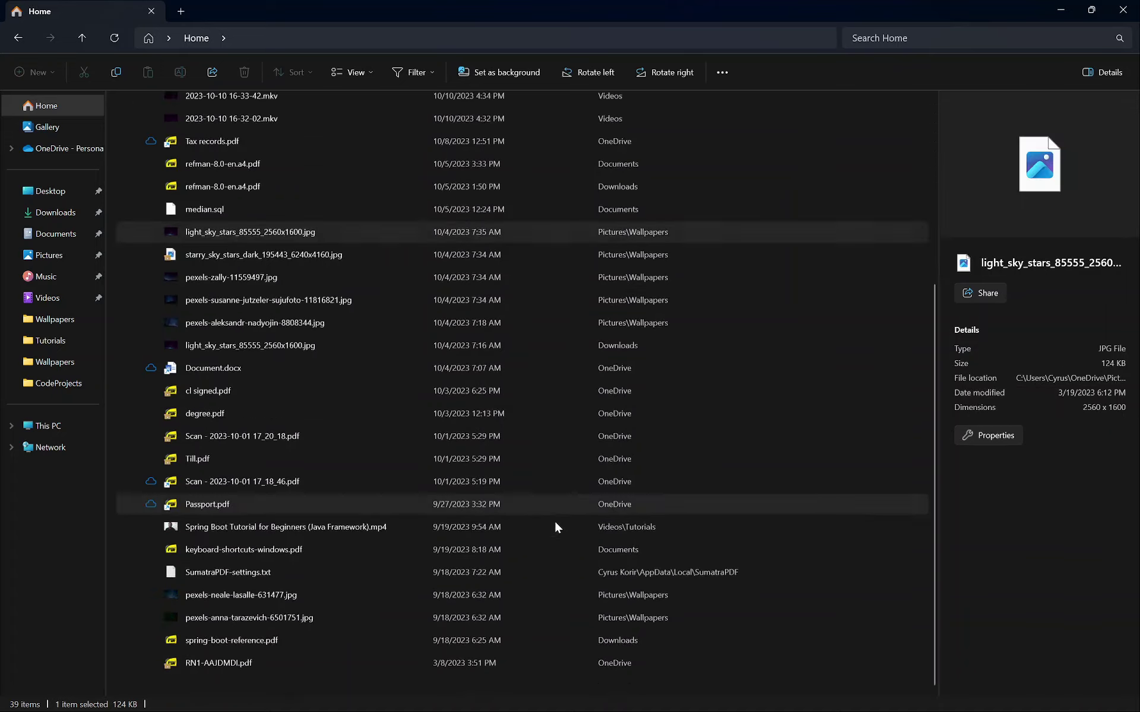
scroll(555, 527, up, 5)
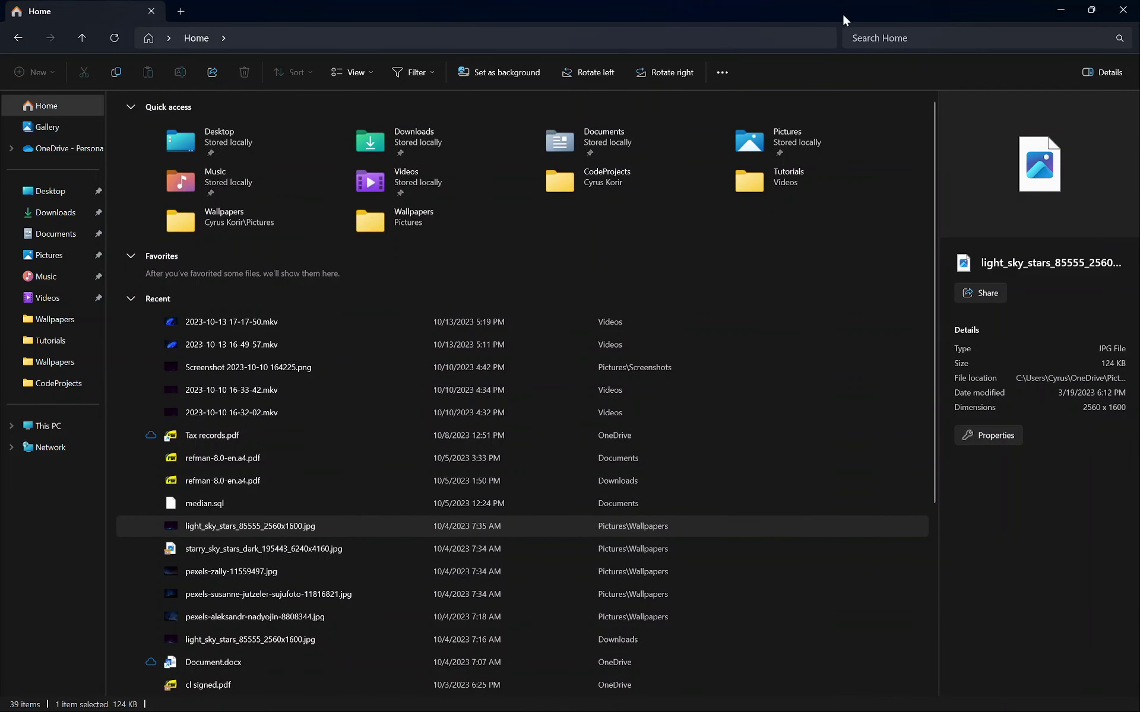
Step: Activate the Home search field and examine the Quick access, Favorites and Recent sections
click(878, 38)
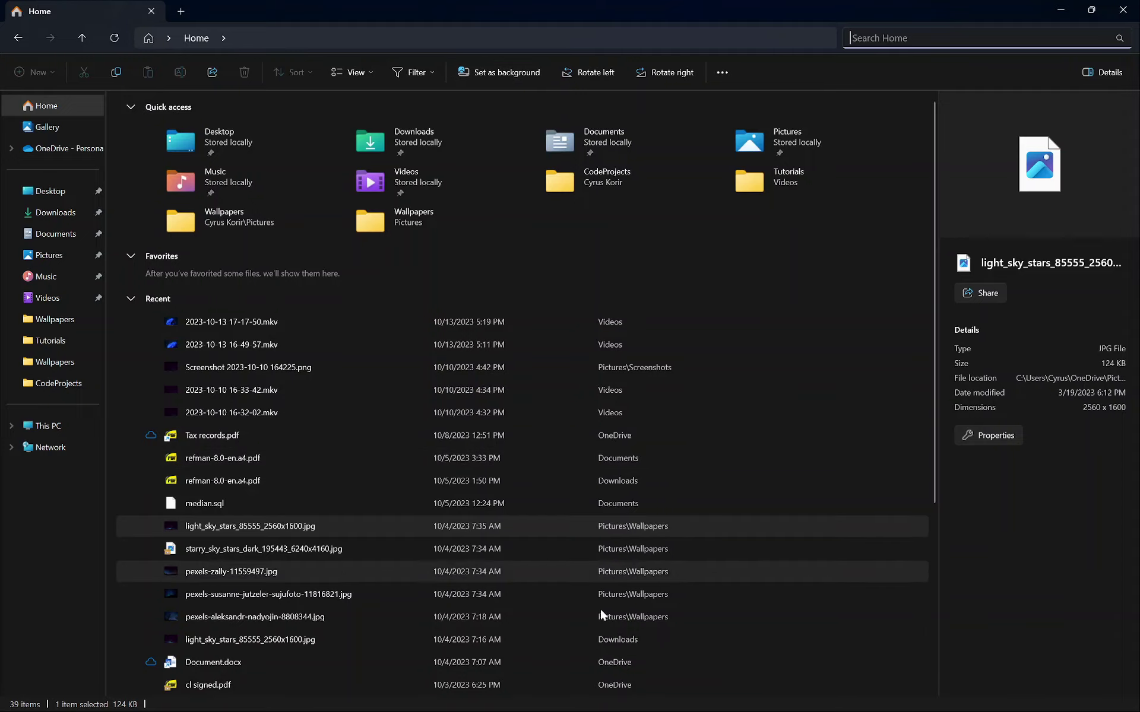
scroll(614, 659, down, 5)
scroll(618, 667, up, 6)
scroll(618, 667, down, 1)
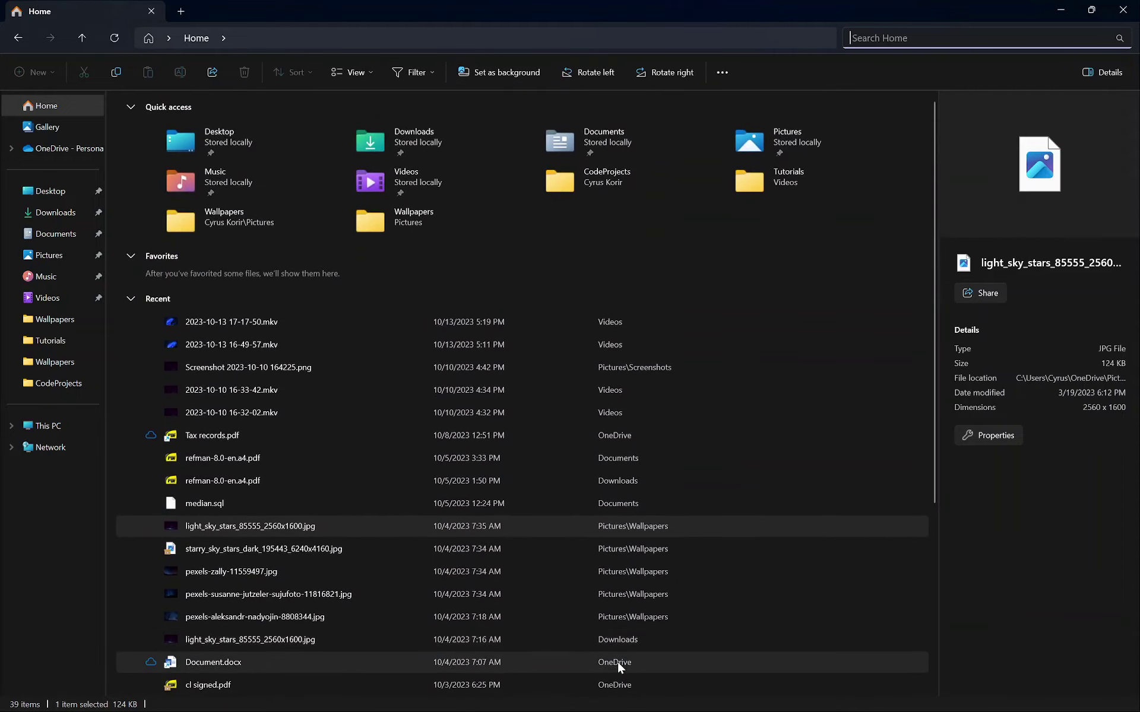
click(629, 435)
click(532, 320)
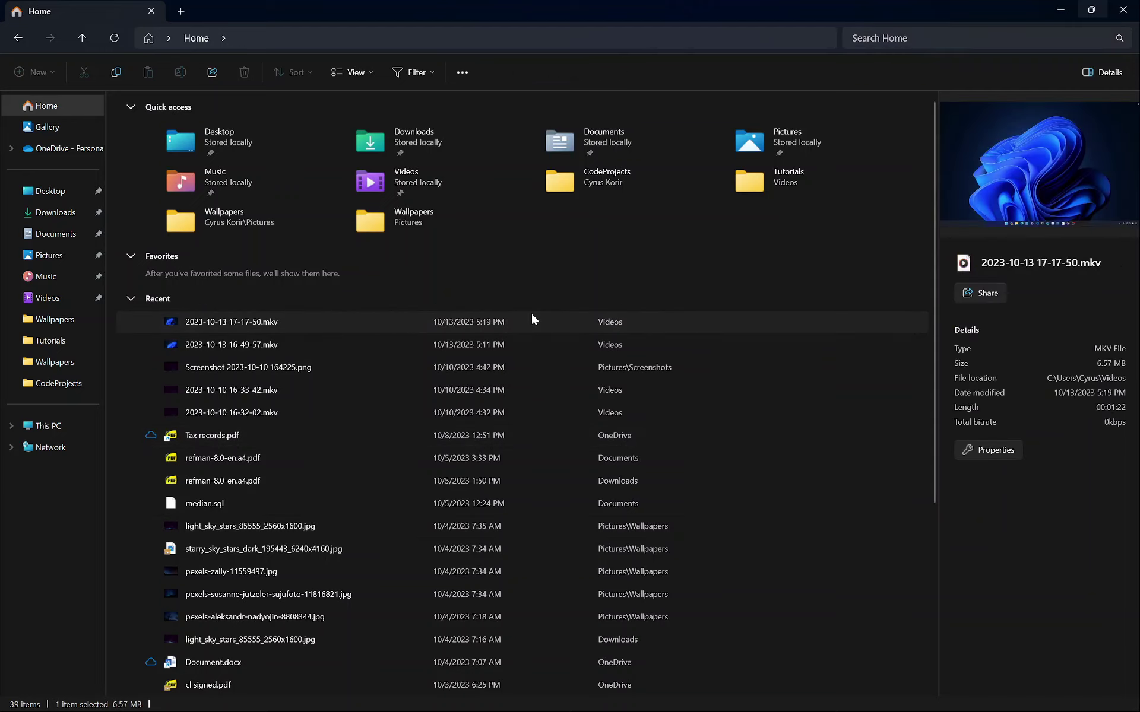
click(523, 391)
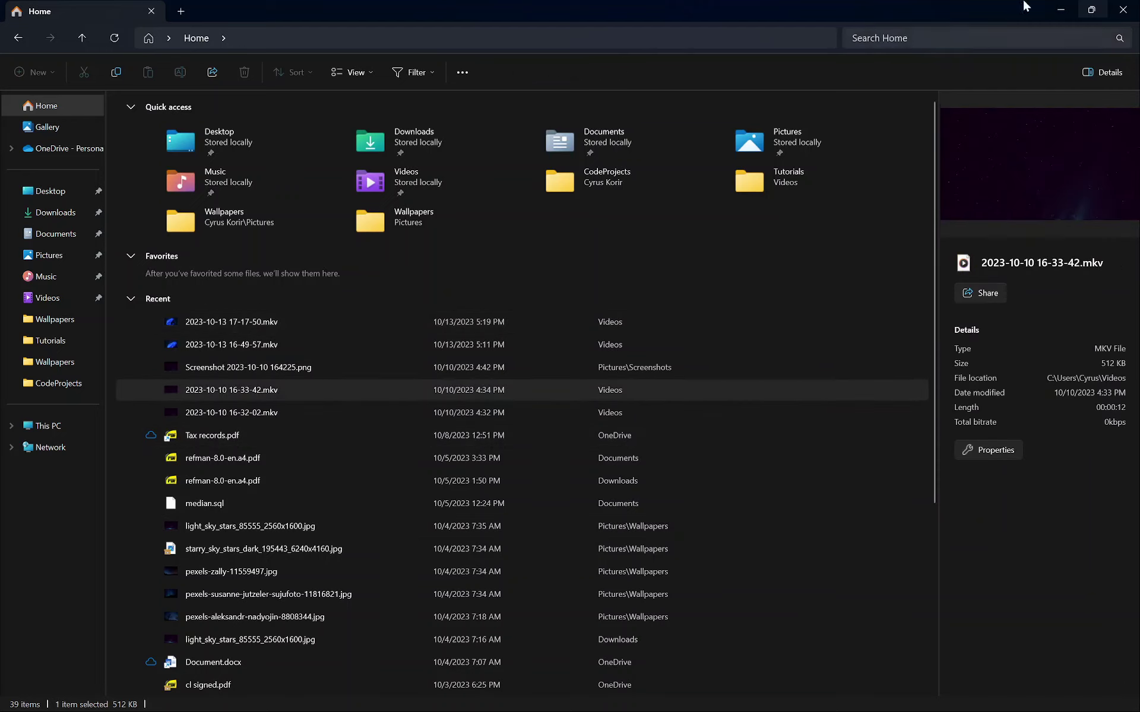
click(1123, 10)
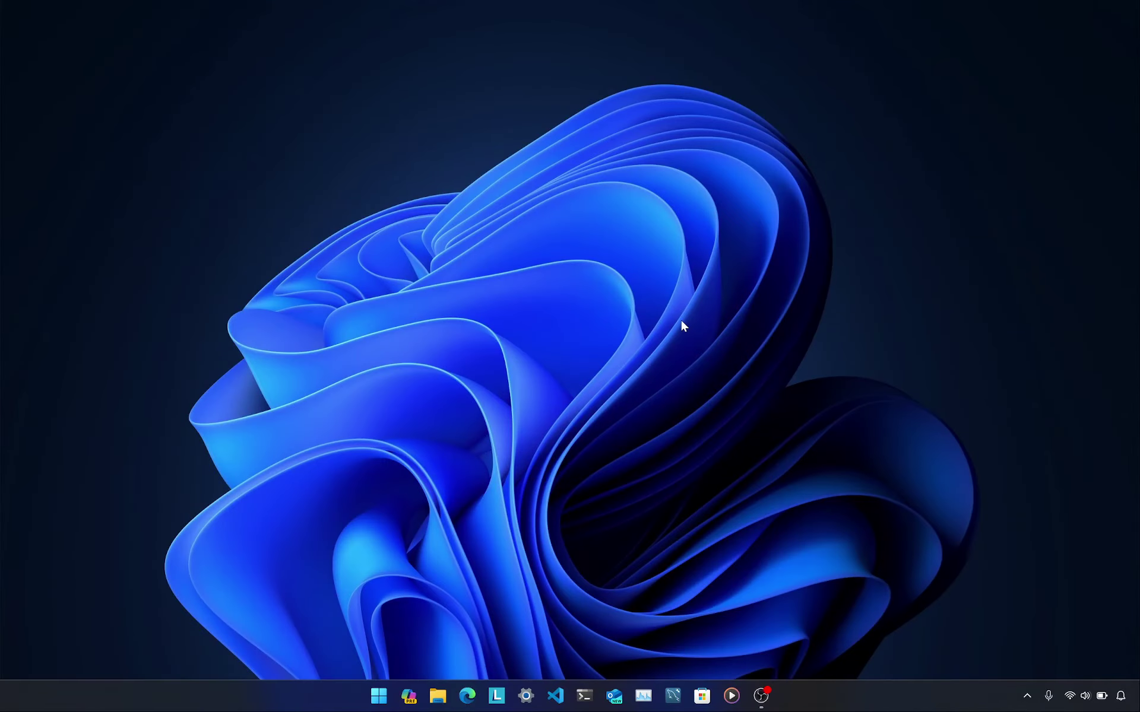
Step: Reopen File Explorer at Downloads, view the sharing options for refman-8.0-en.a4.pdf, dismiss them, and close the window
click(438, 696)
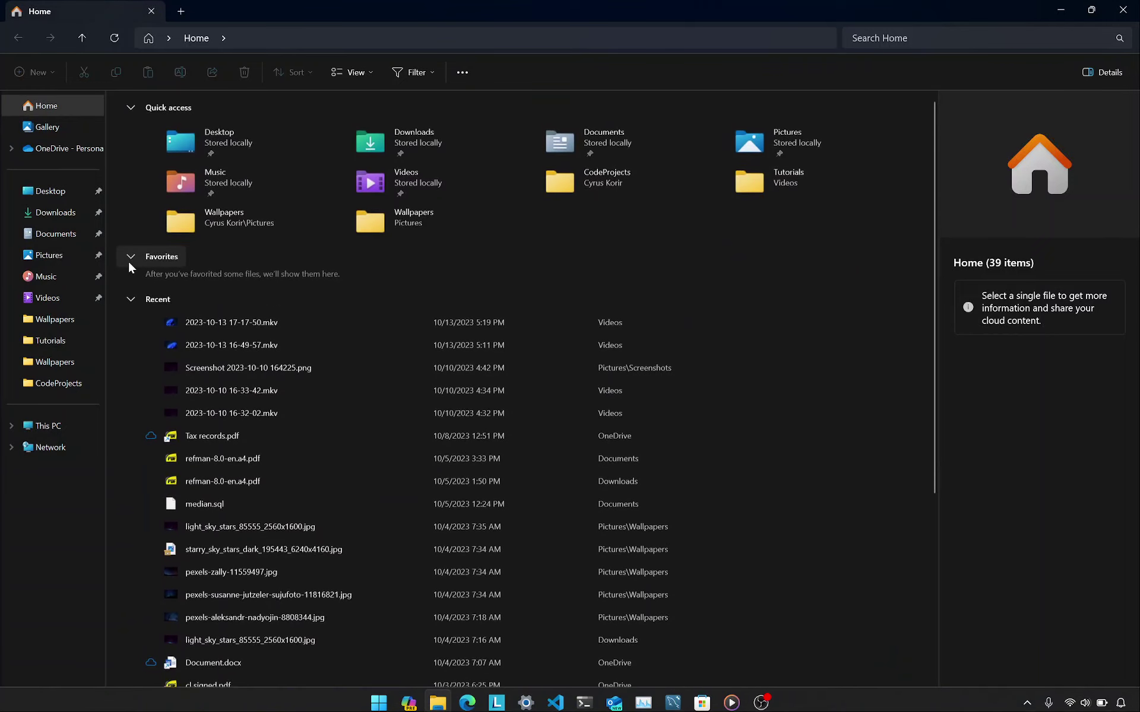
click(67, 221)
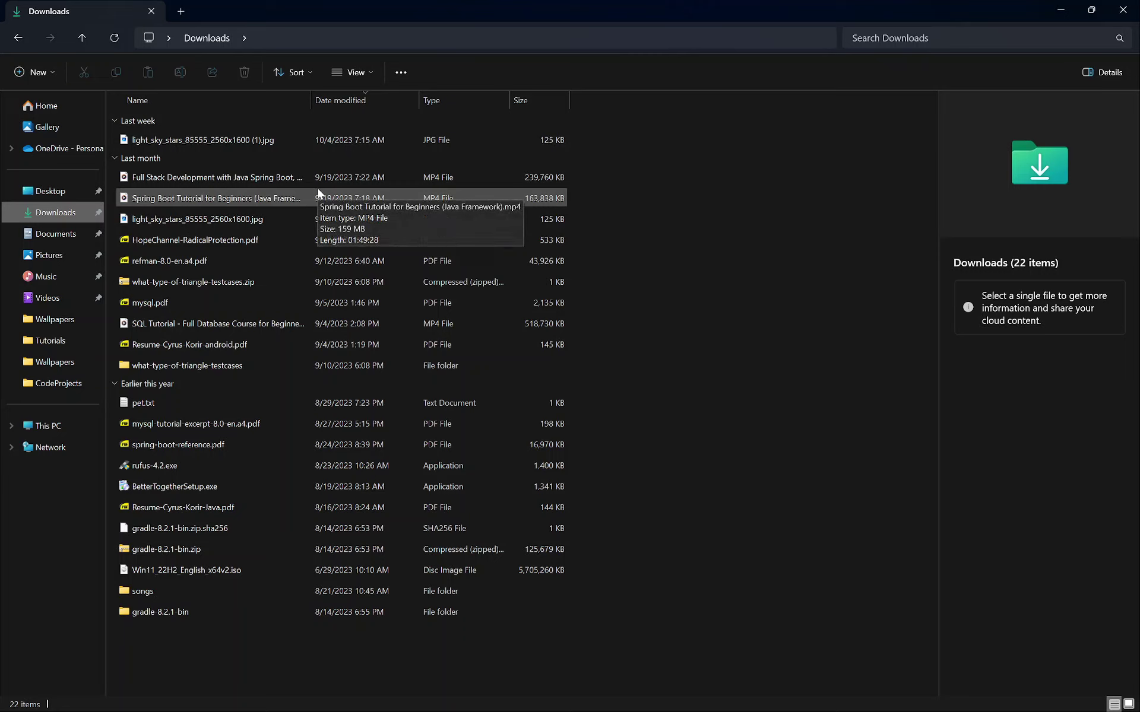
right_click(266, 260)
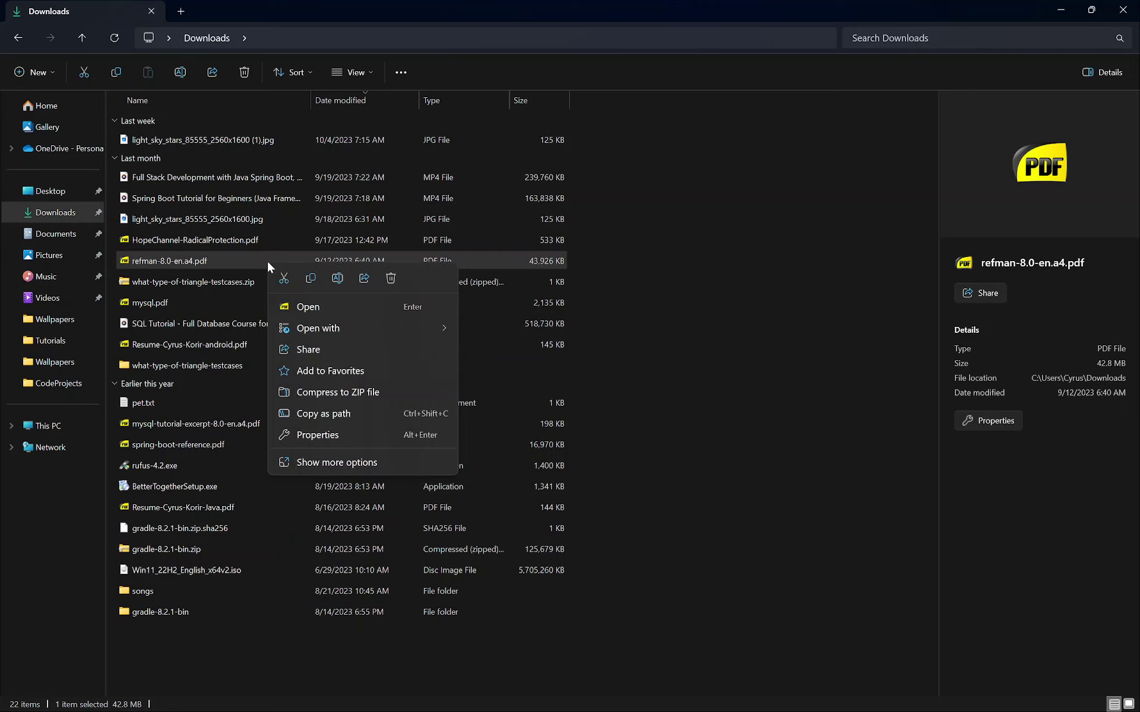
click(322, 349)
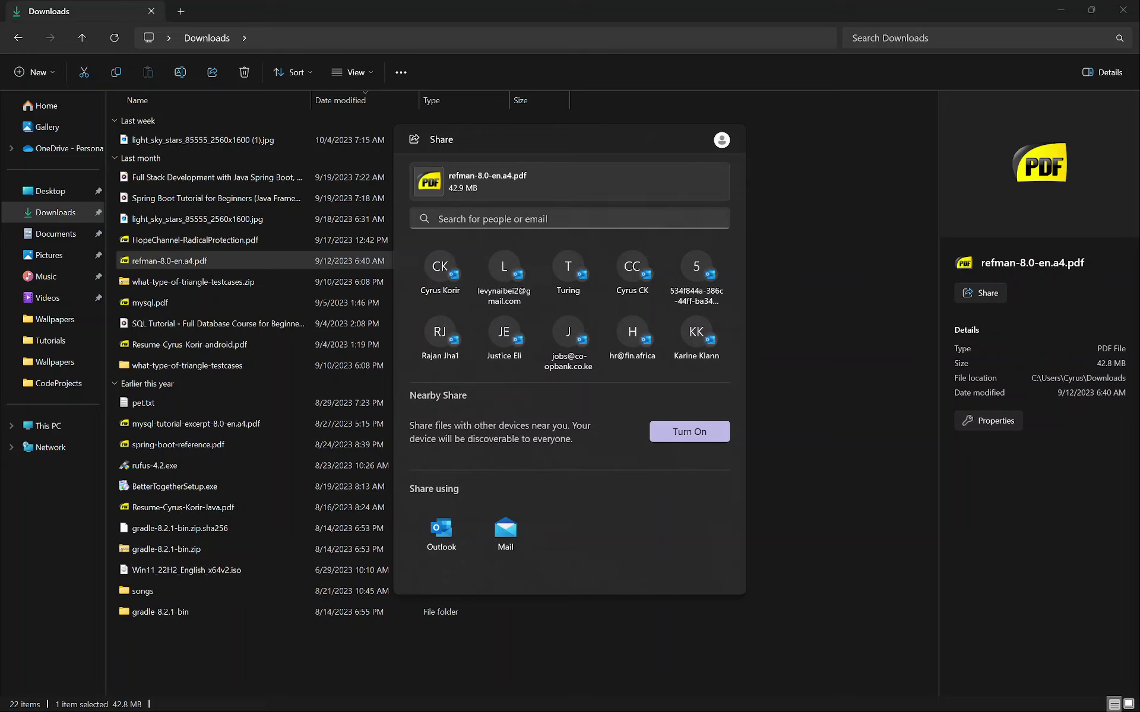
click(818, 276)
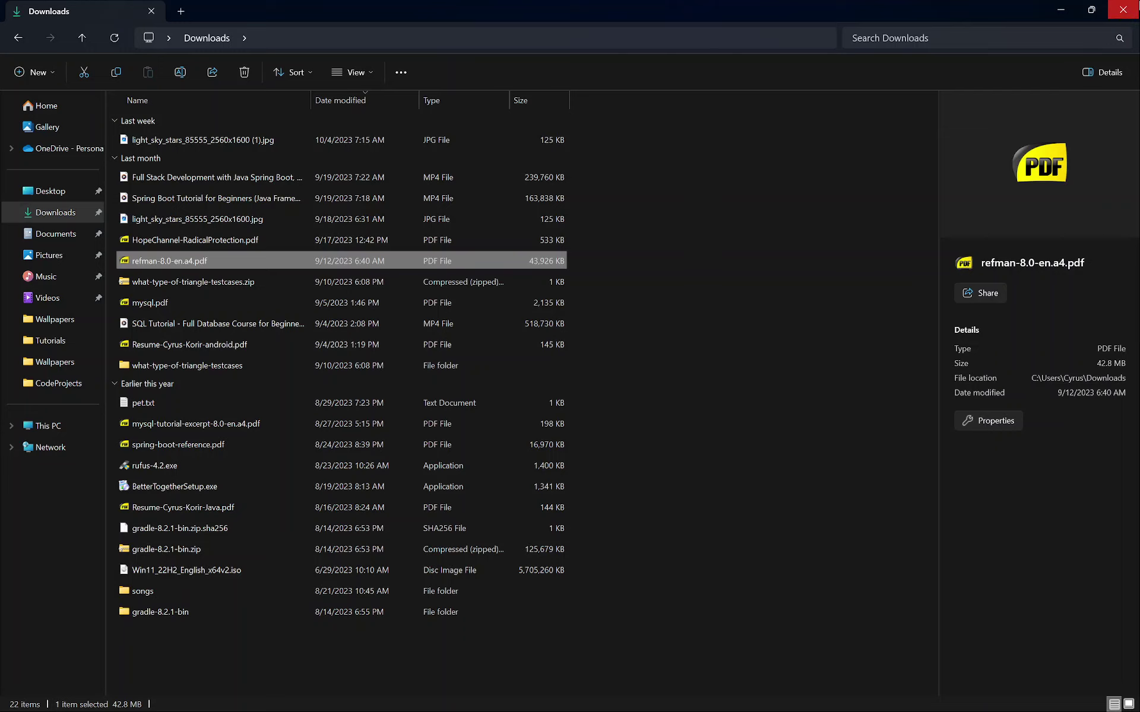
click(1135, 6)
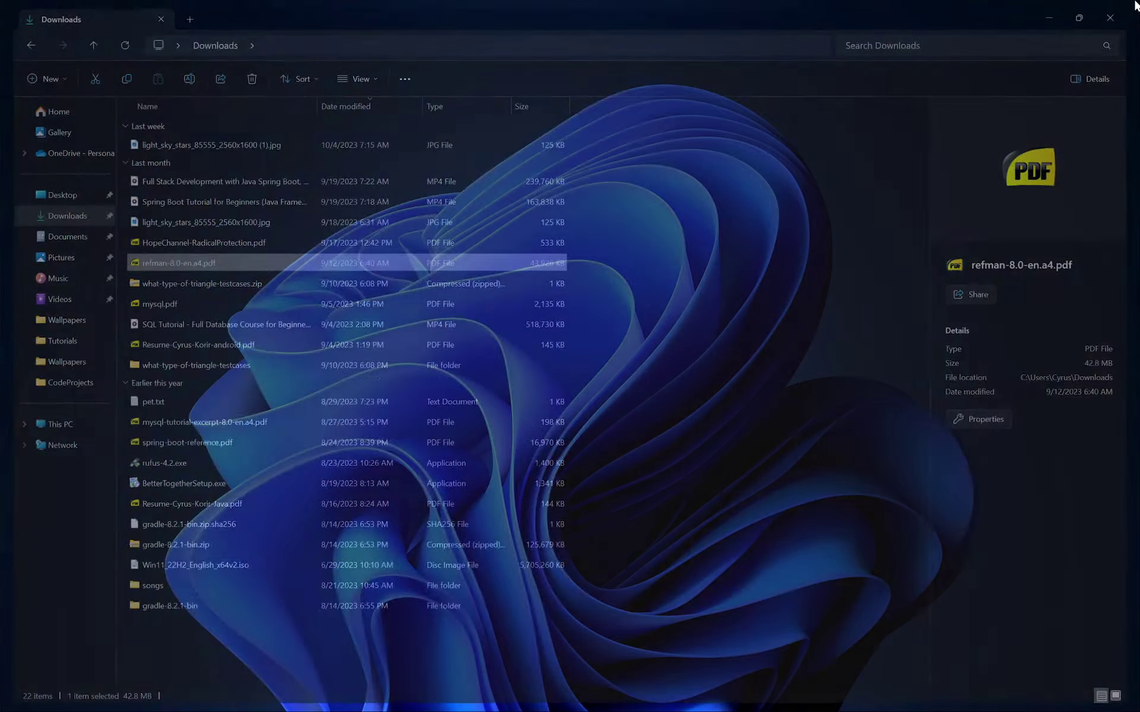